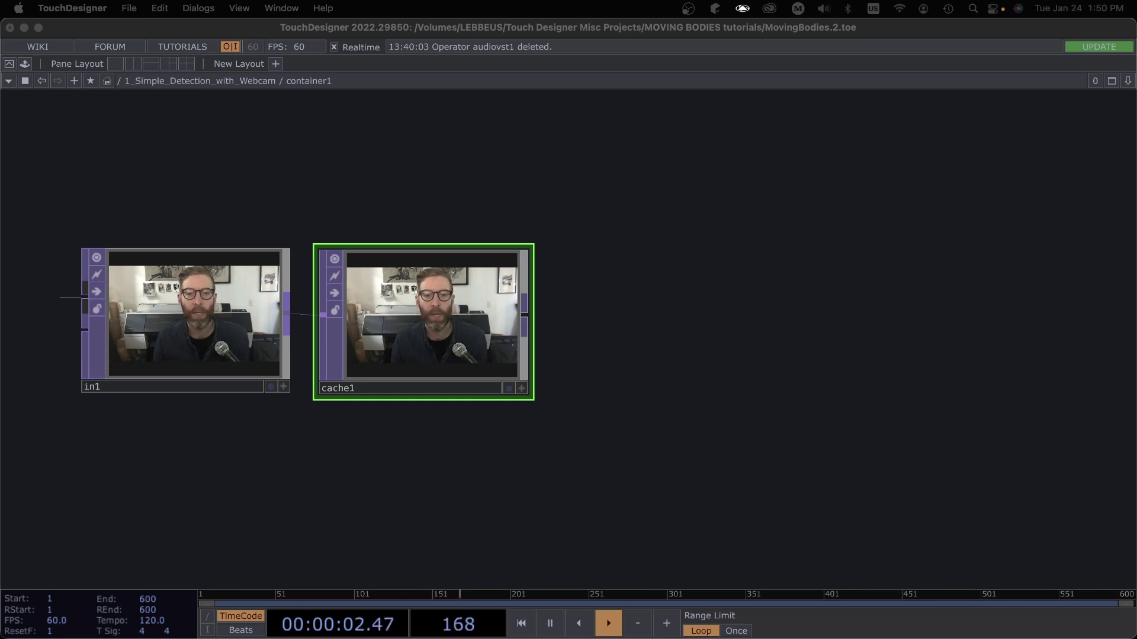
Show the parameters of the Cache TOP and set its cache size to 120.
drag(455, 488, 485, 506)
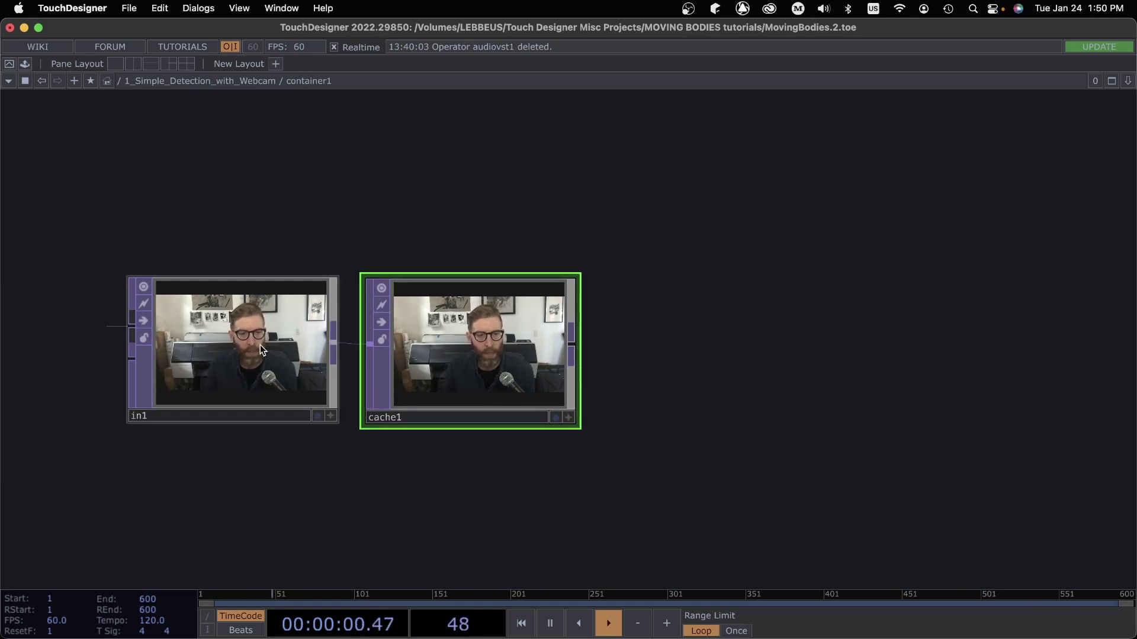
scroll(261, 344, up, 2)
key(p)
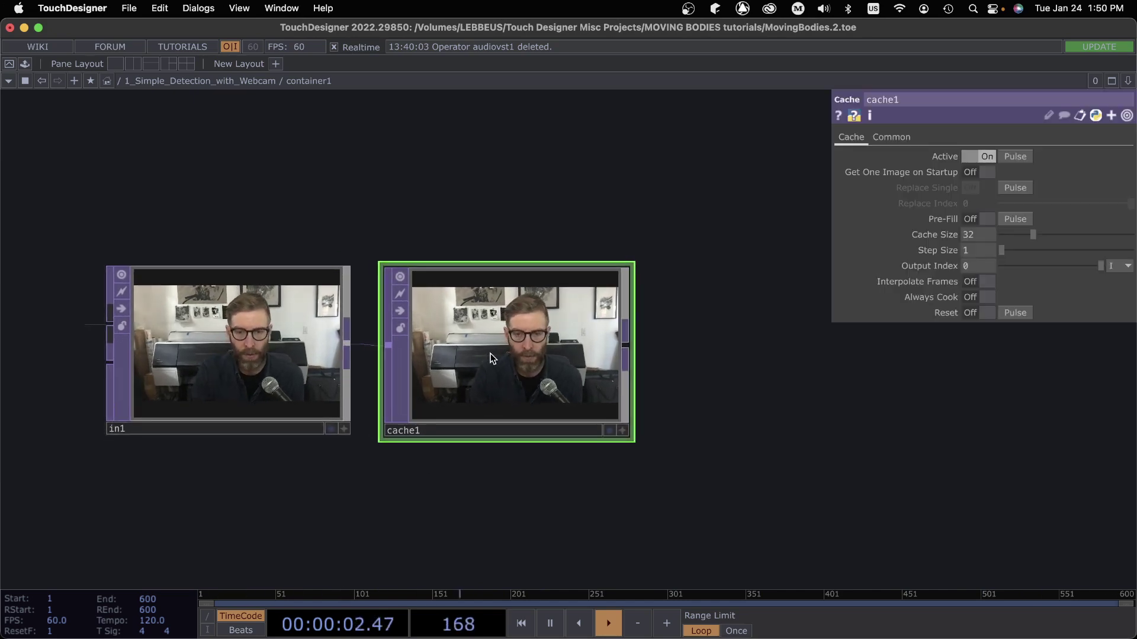
drag(730, 363, 822, 342)
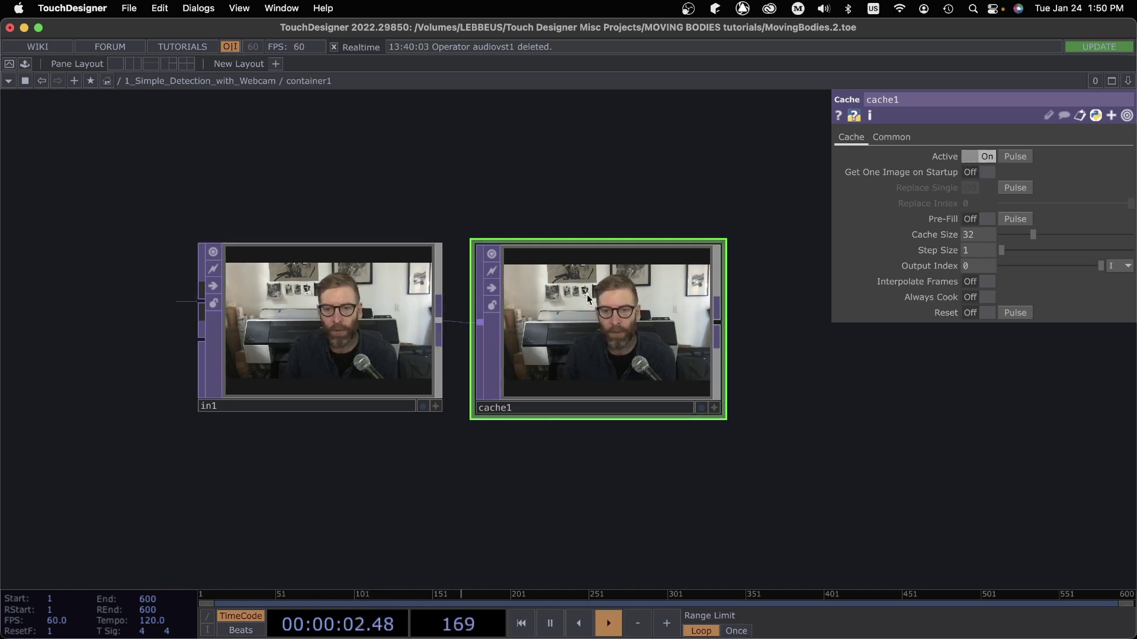
scroll(794, 381, up, 3)
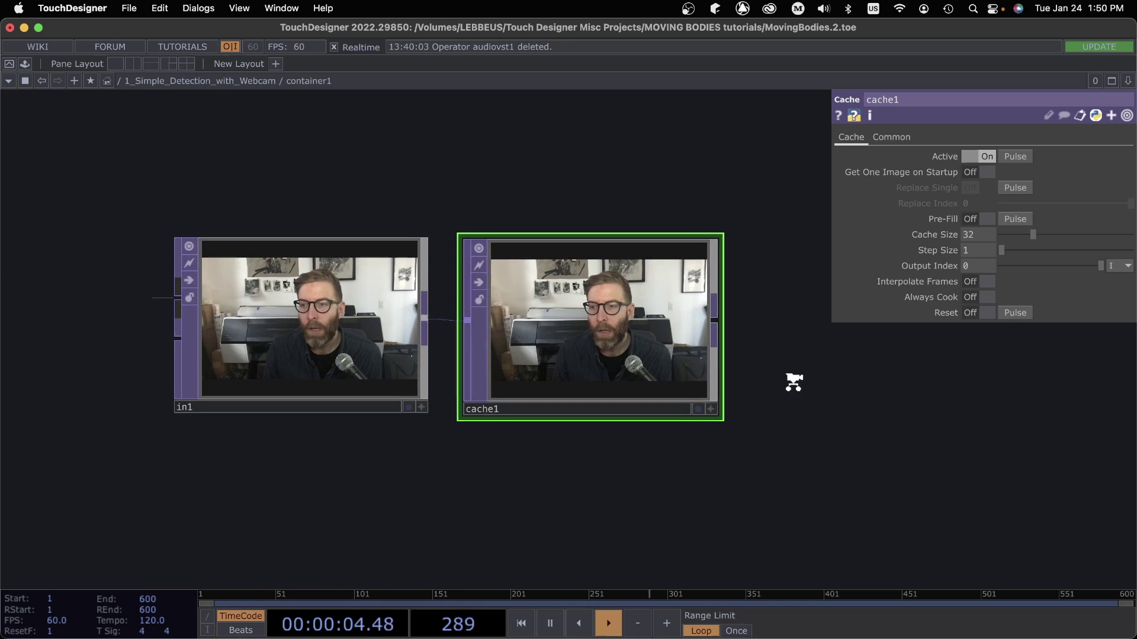
scroll(794, 381, up, 2)
drag(789, 385, 868, 403)
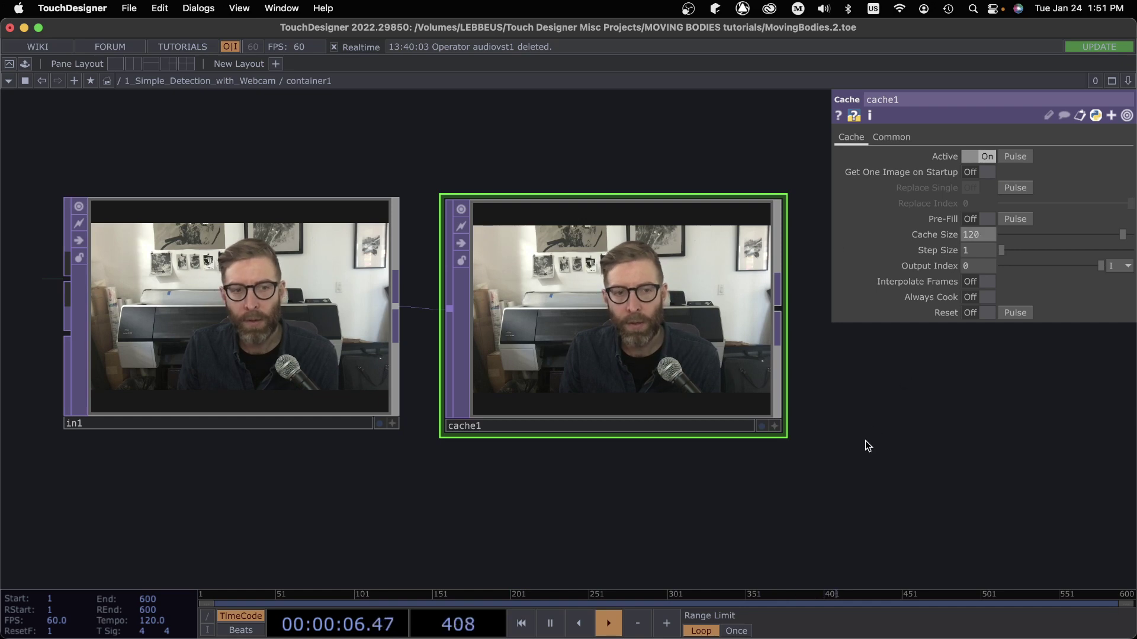
Set the Cache TOP's output index to -120 and compare its delayed image with the live input.
scroll(794, 451, right, 5)
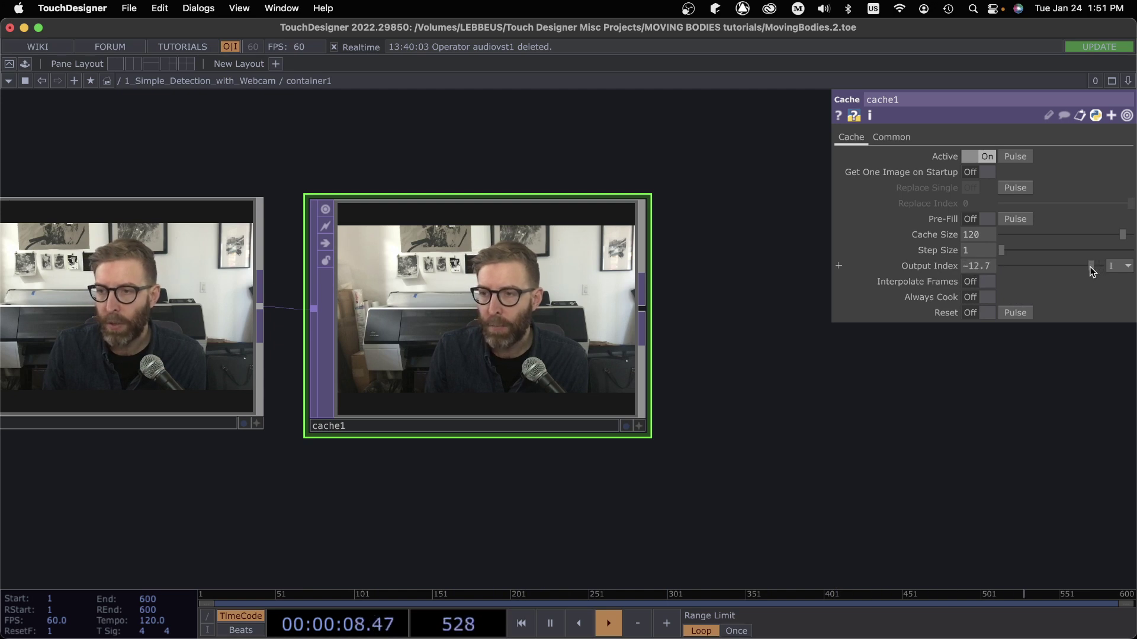
drag(992, 265, 902, 268)
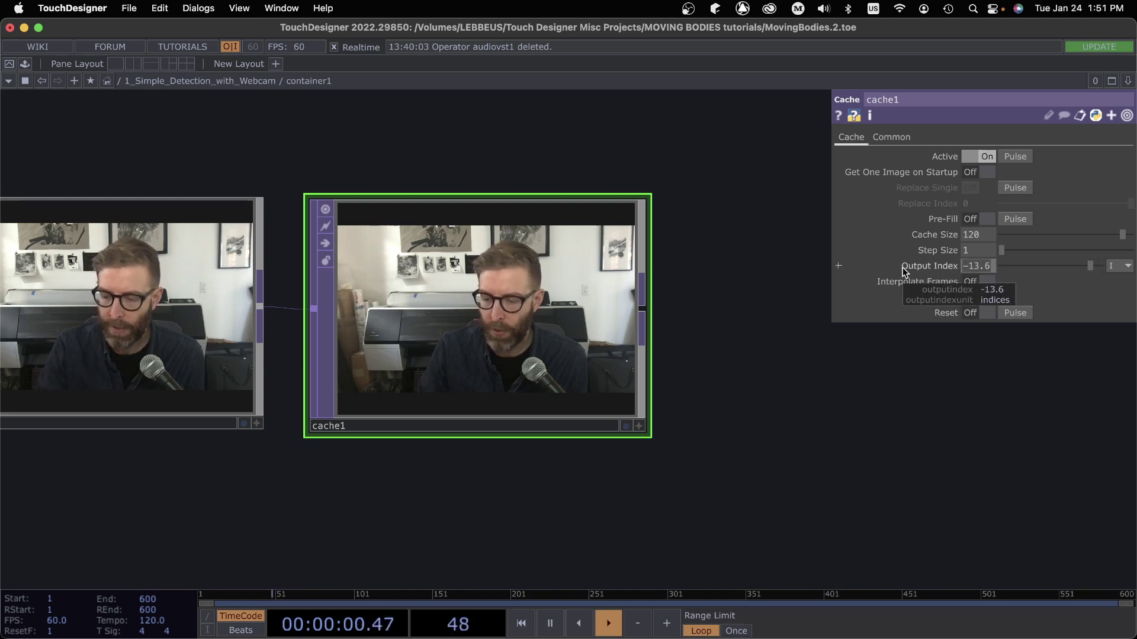
text(-120)
key(Return)
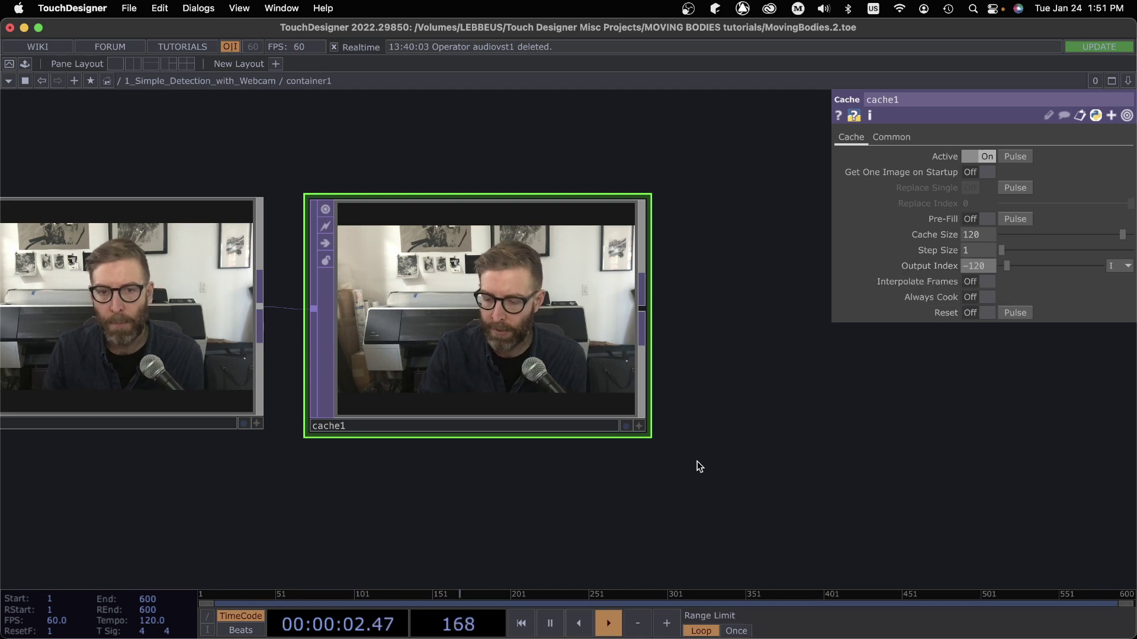
drag(732, 530, 787, 536)
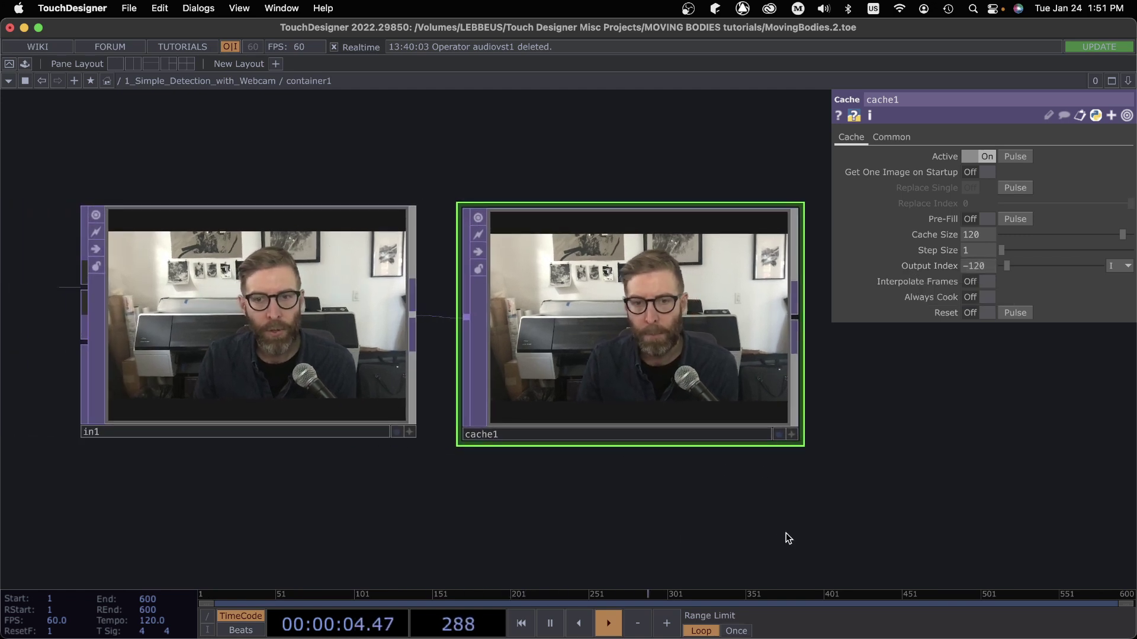
mouse_move(249, 330)
mouse_down()
mouse_move(207, 330)
mouse_move(257, 333)
mouse_up()
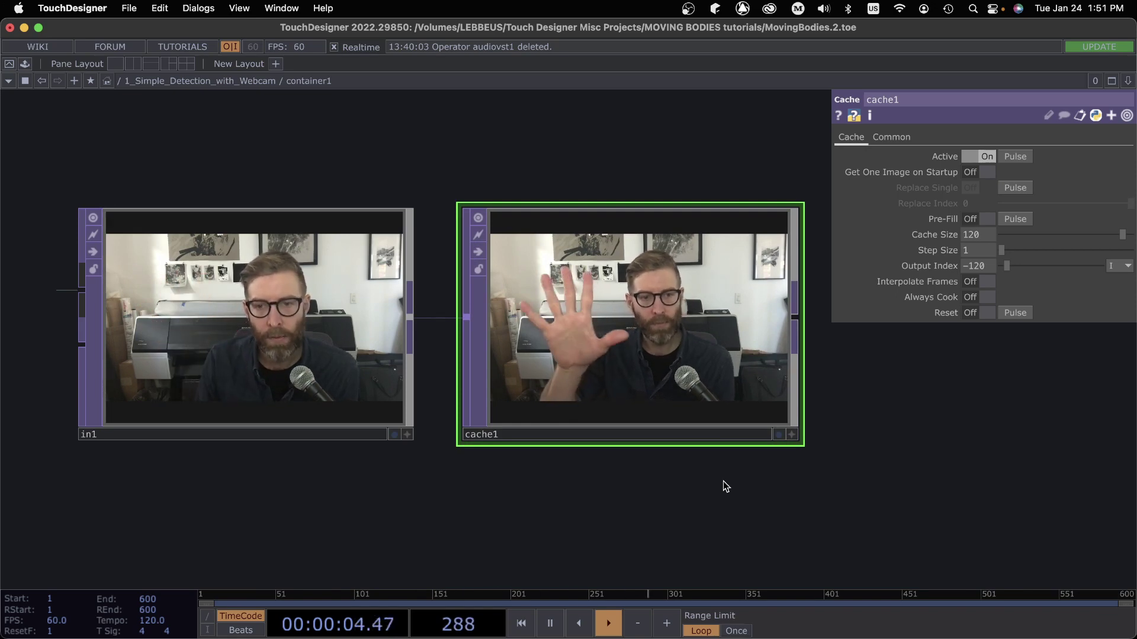
scroll(674, 508, down, 2)
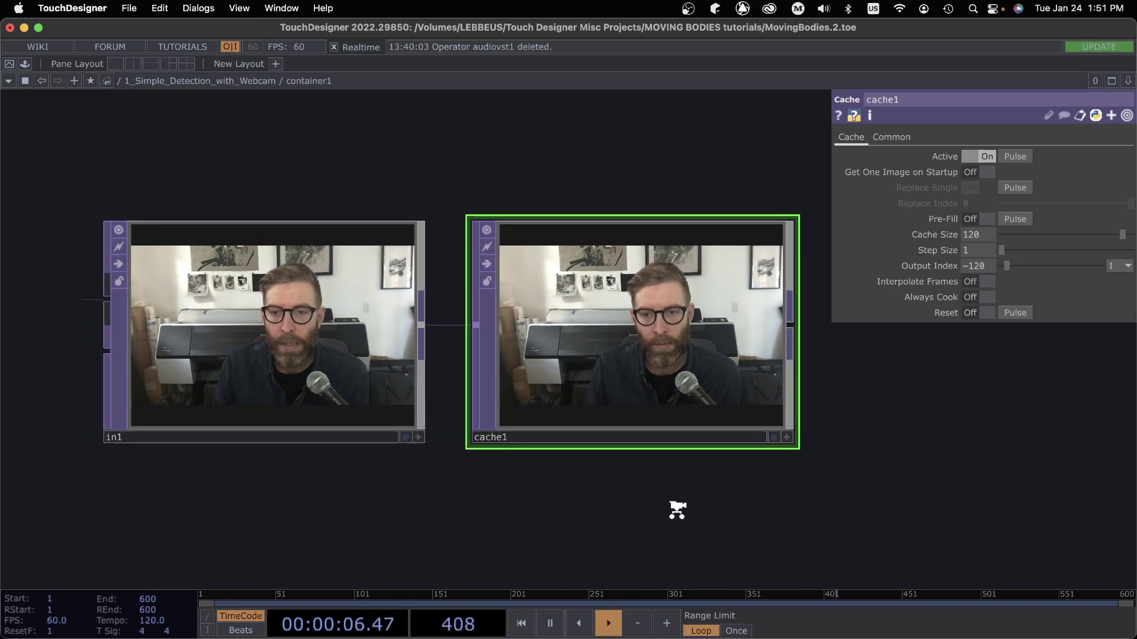
Set the Cache TOP's cache size to 600.
drag(676, 503, 556, 474)
scroll(545, 471, up, 1)
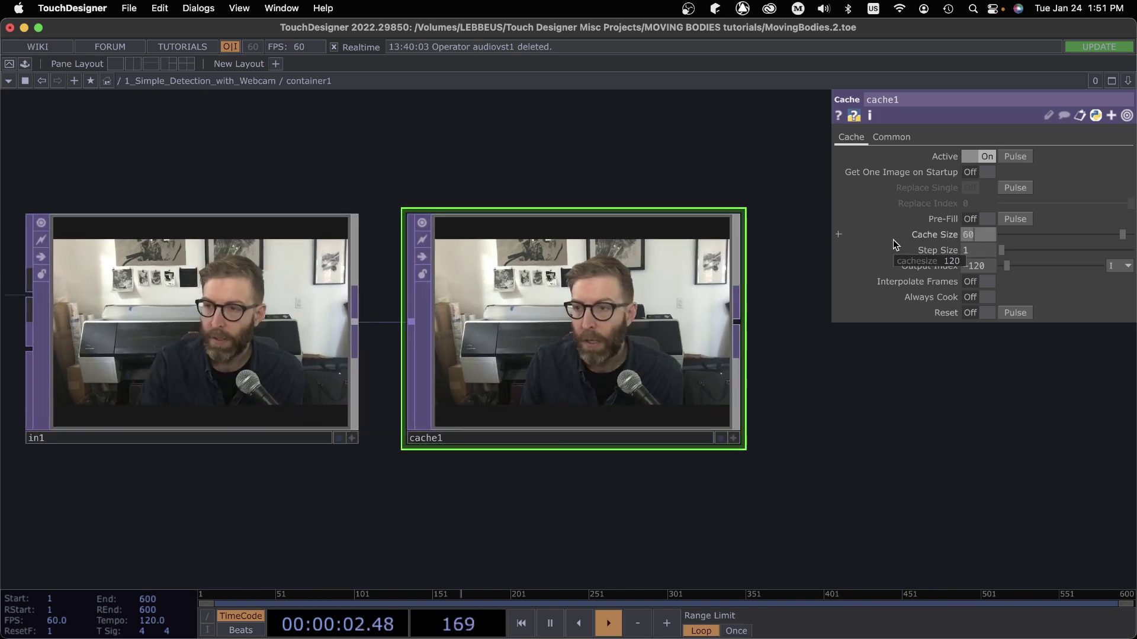
click(977, 234)
text(600)
key(Return)
Set the Cache TOP's output index to -600.
drag(987, 267, 932, 261)
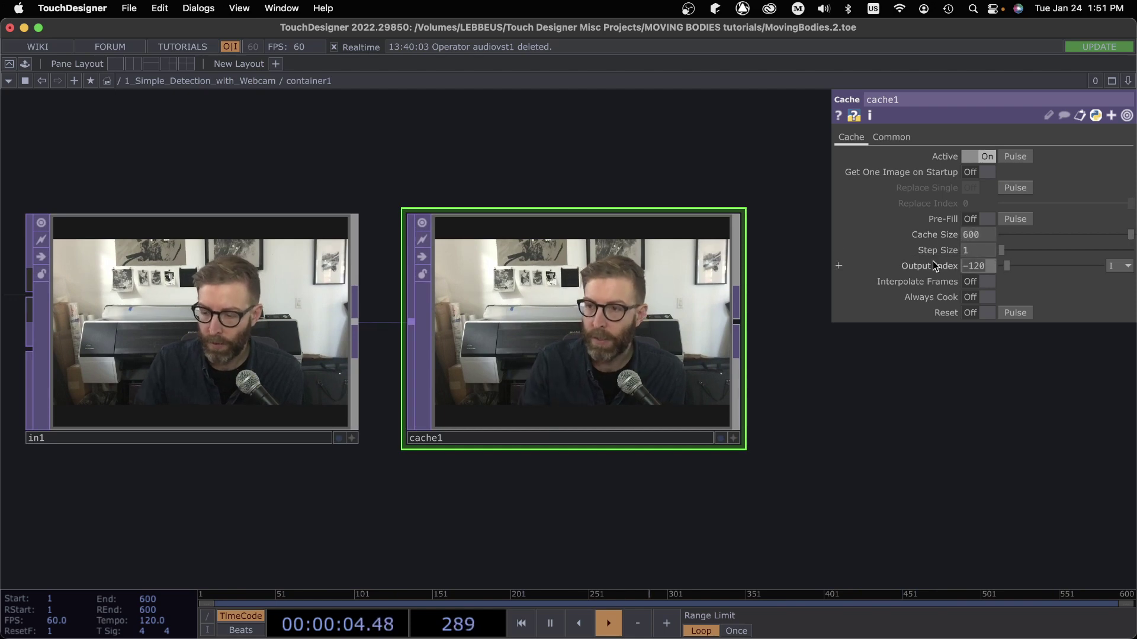
text(-600)
key(Return)
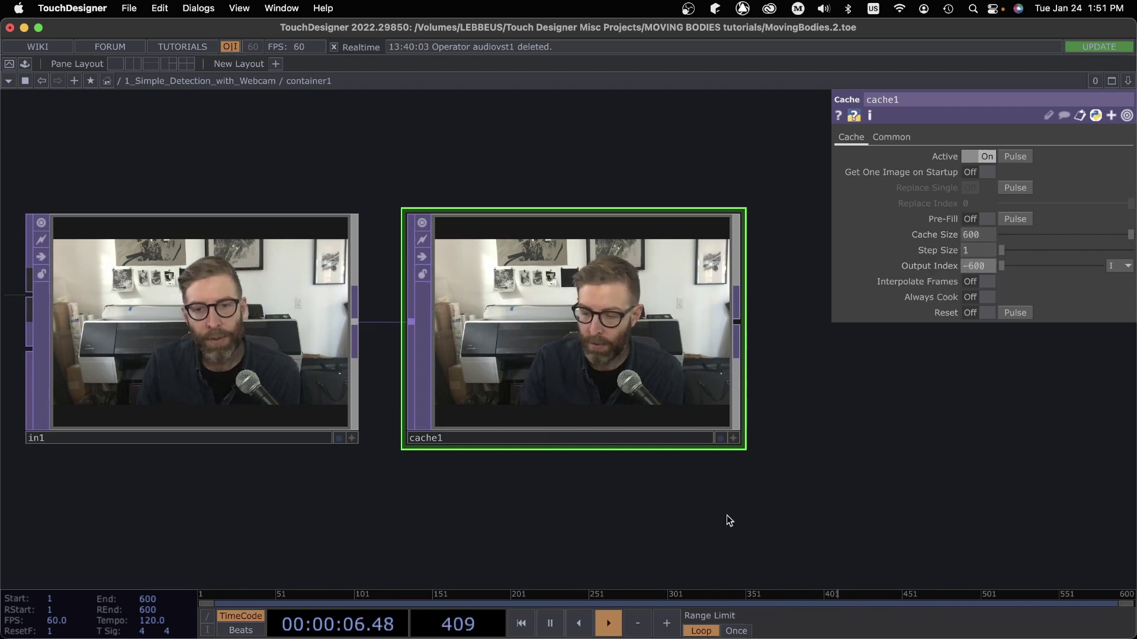
scroll(770, 521, left, 3)
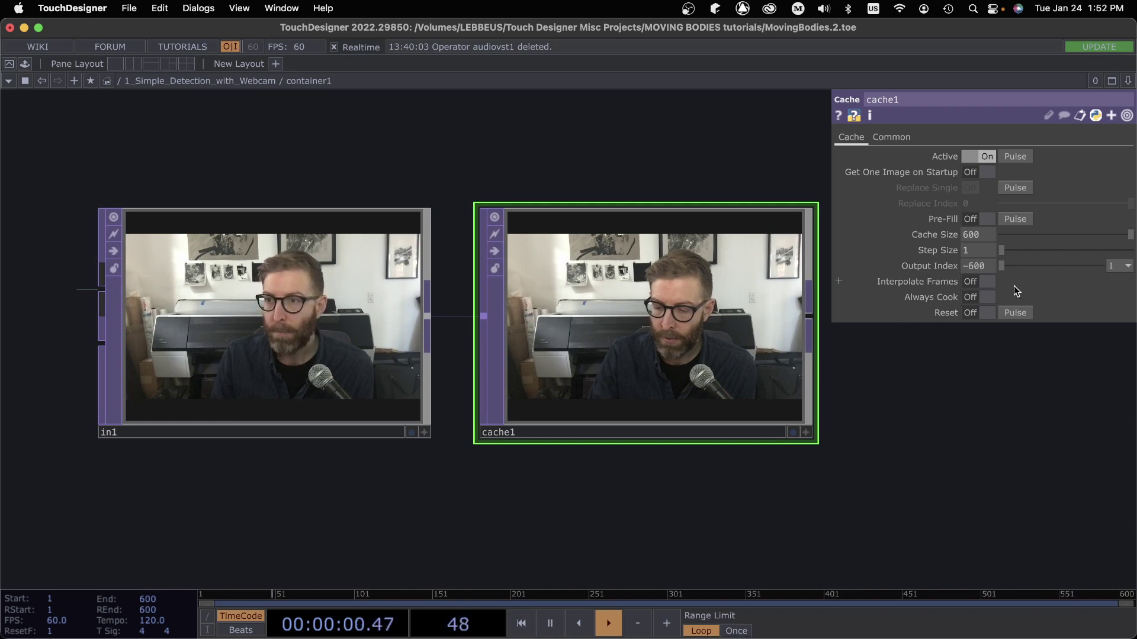
drag(654, 505, 644, 516)
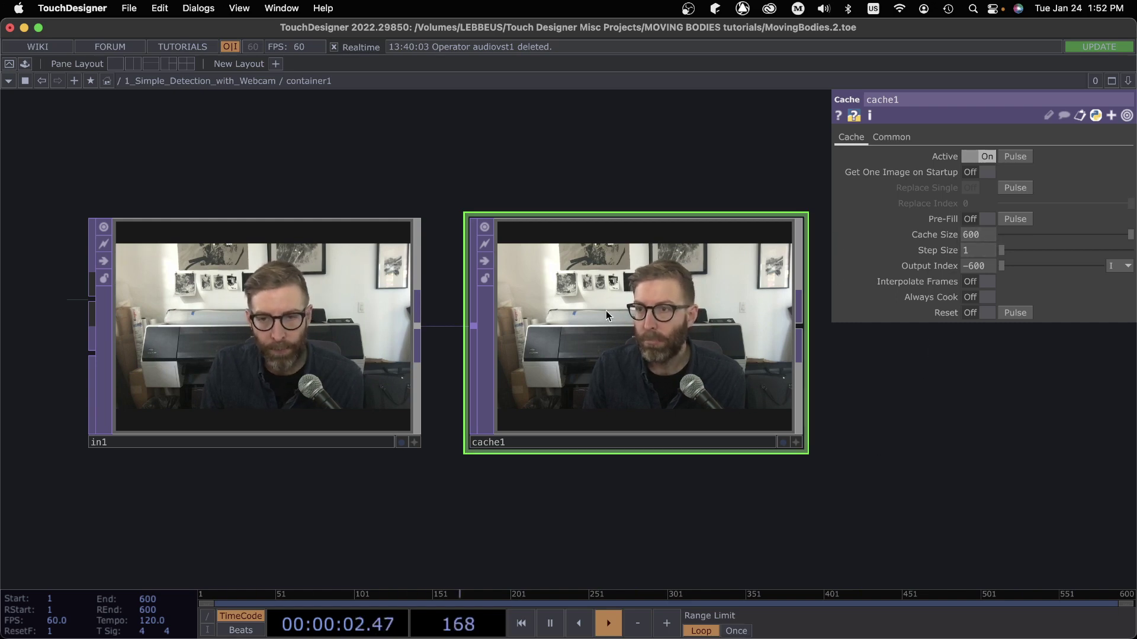
Examine the Cache TOP's operator info for its resolution and GPU memory use.
middle_drag(606, 310, 627, 344)
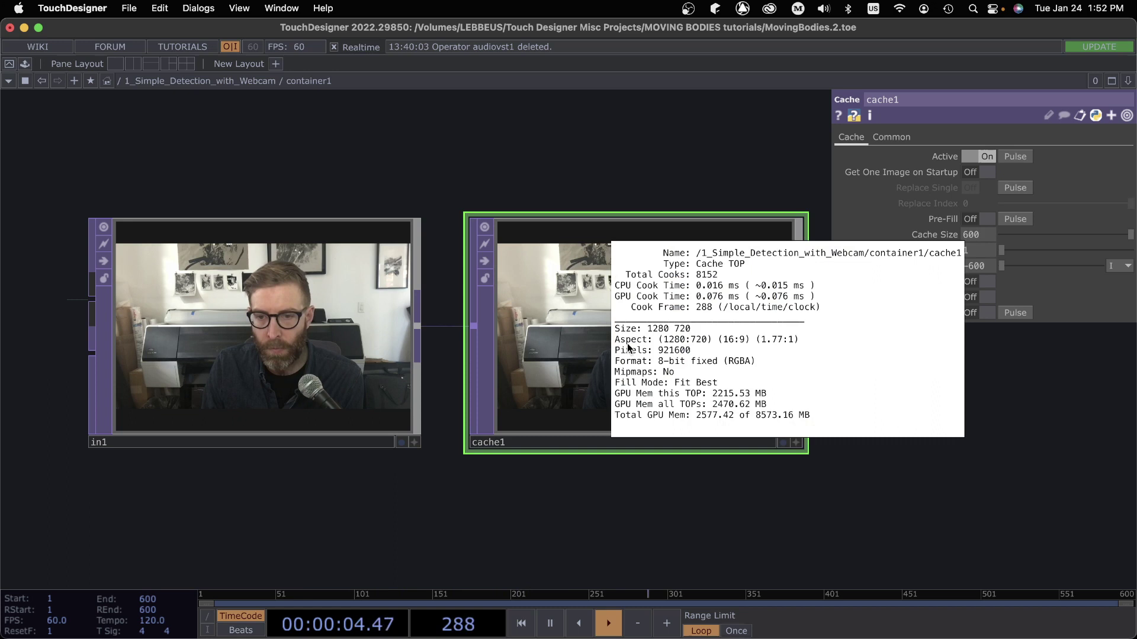
middle_drag(669, 376, 712, 291)
middle_drag(697, 415, 622, 399)
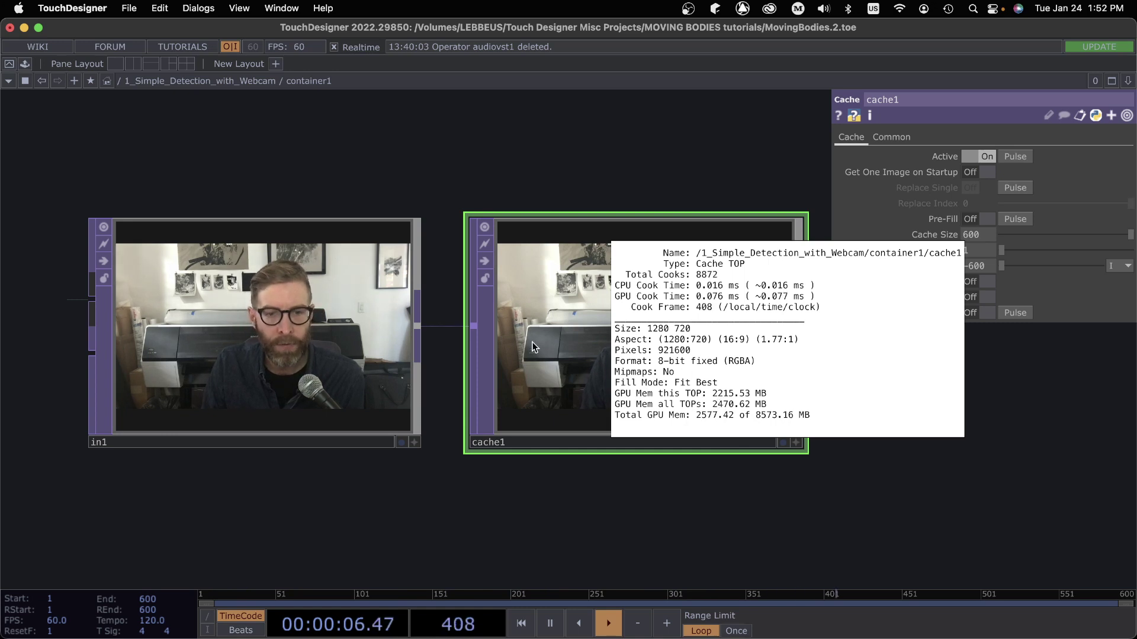
middle_drag(577, 315, 626, 401)
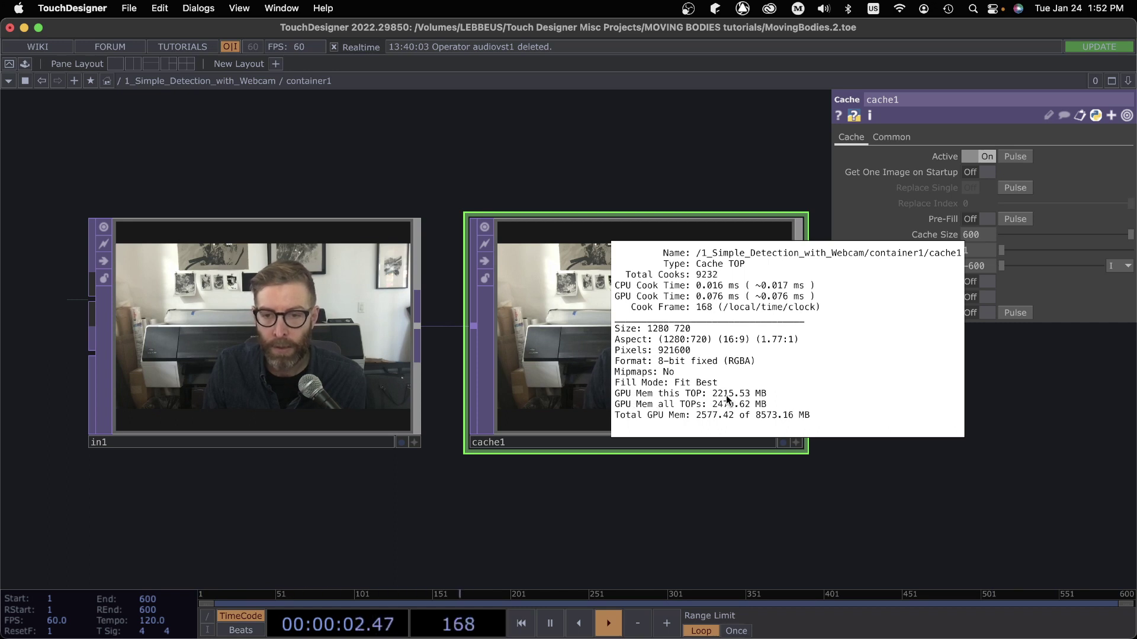
middle_drag(727, 400, 683, 511)
Add a Cache Select TOP to the network and place it above and beyond the Cache TOP.
drag(683, 512, 581, 475)
scroll(581, 475, down, 5)
scroll(478, 461, up, 2)
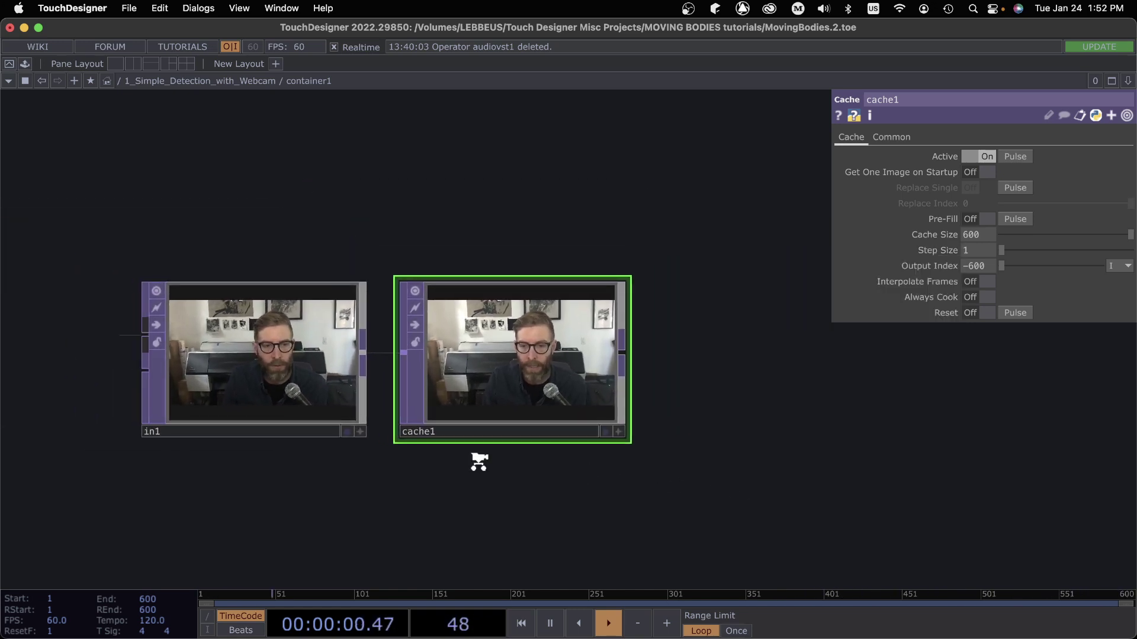
scroll(495, 472, up, 2)
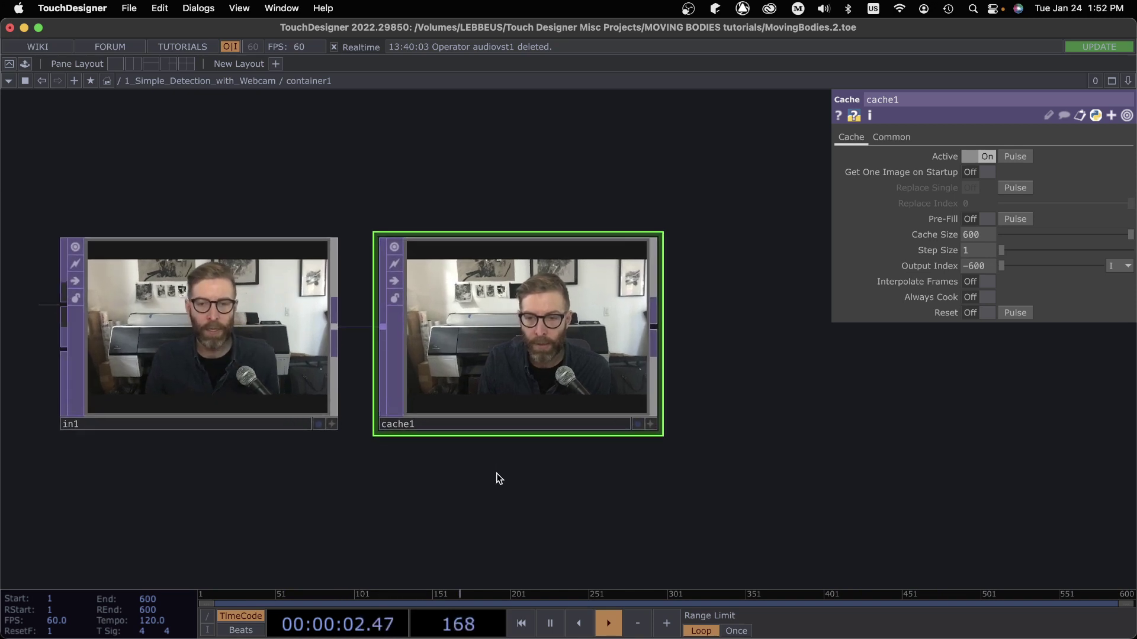
drag(662, 488, 590, 479)
drag(706, 356, 729, 387)
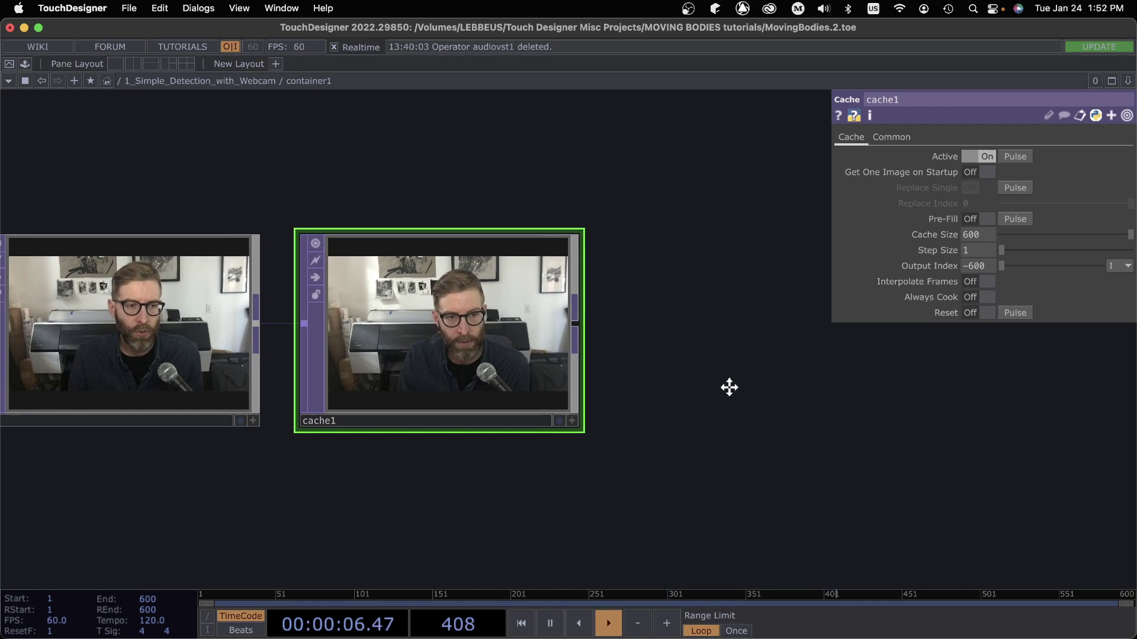
scroll(728, 387, left, 2)
key(Tab)
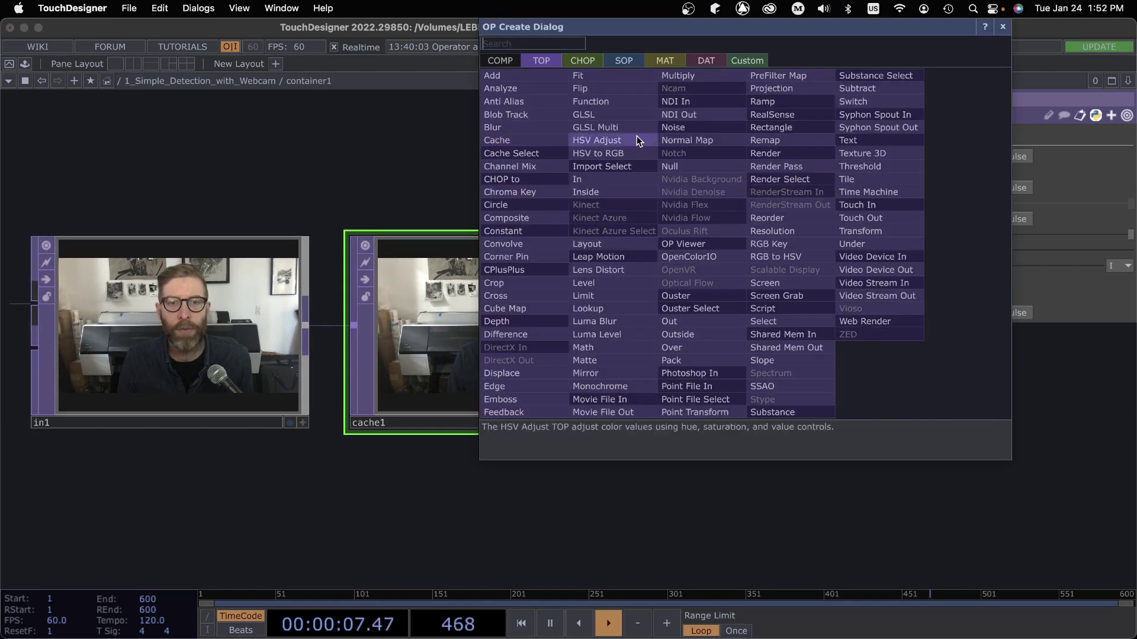
click(515, 156)
click(786, 226)
scroll(659, 431, right, 2)
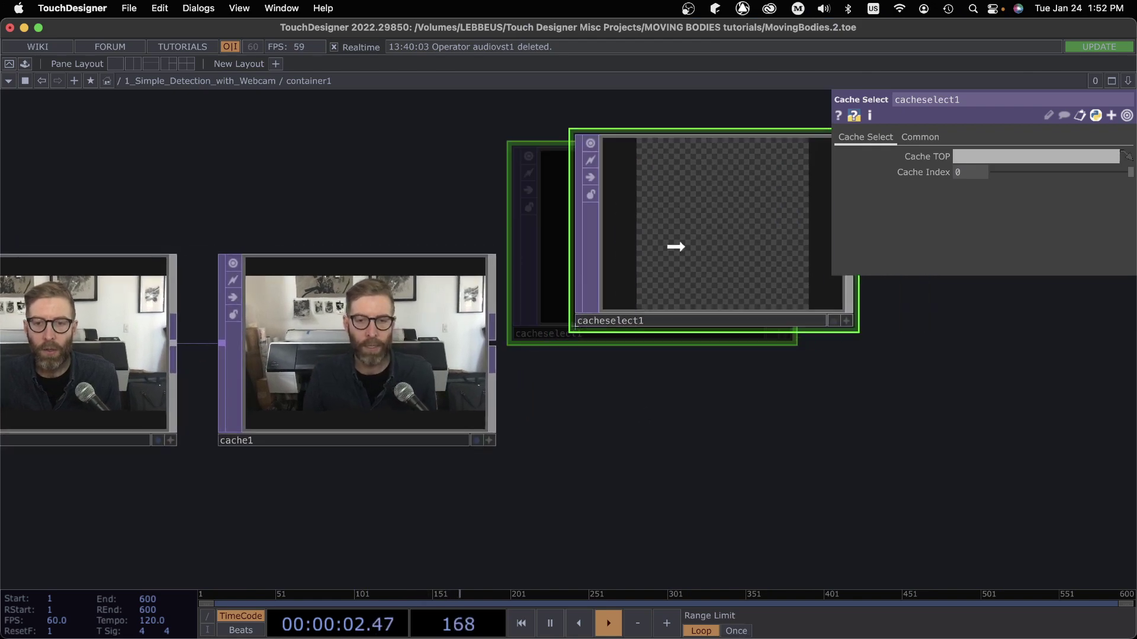
Set the output index of the Cache TOP cache1 to 0.
click(373, 359)
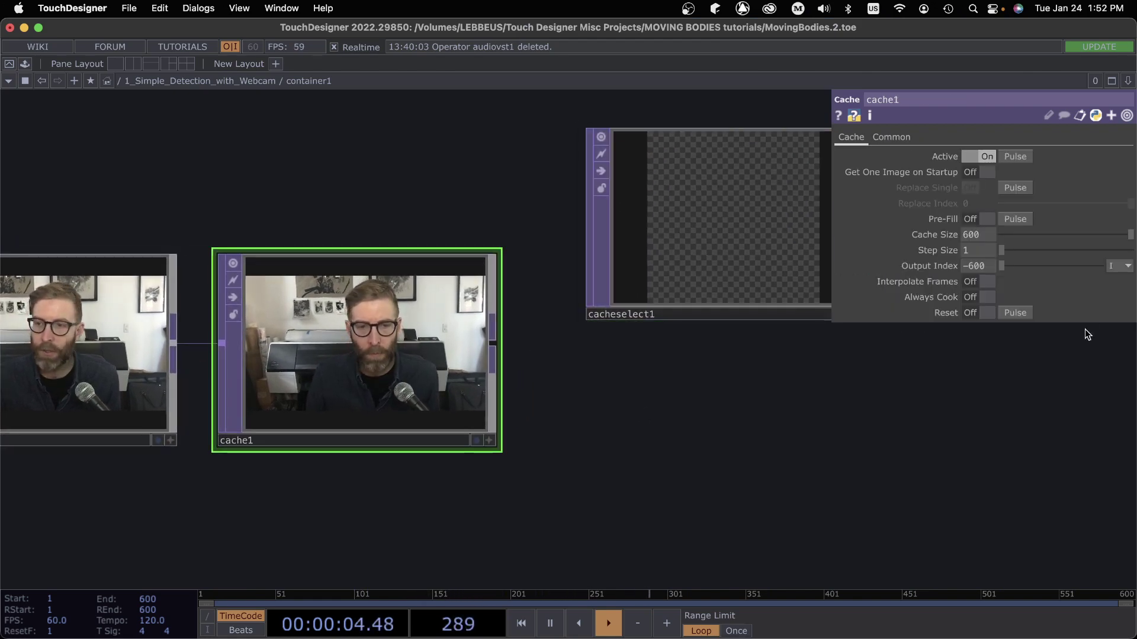
double_click(893, 269)
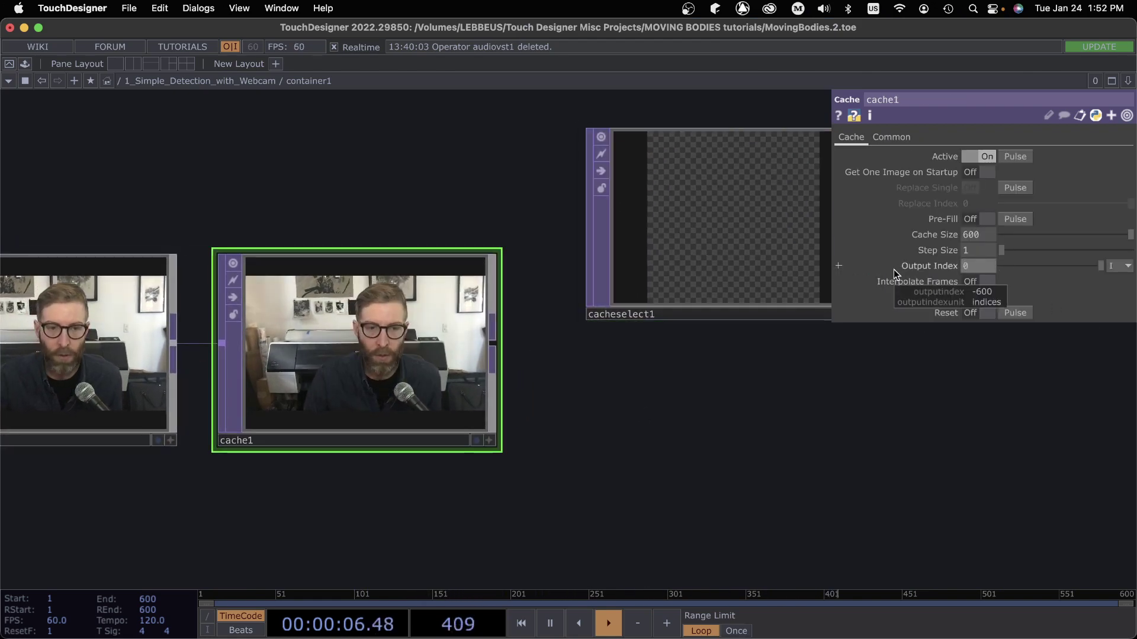
drag(723, 481, 809, 492)
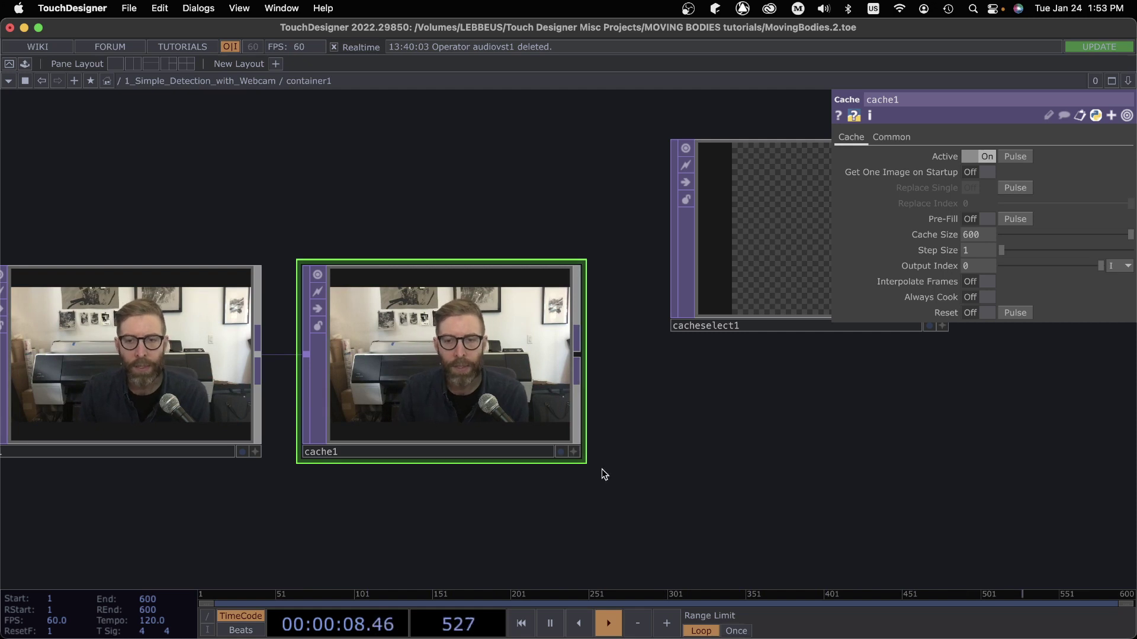
Assign cache1 as the Cache TOP source of the Cache Select operator.
scroll(605, 450, right, 3)
scroll(605, 450, right, 5)
drag(538, 248, 589, 213)
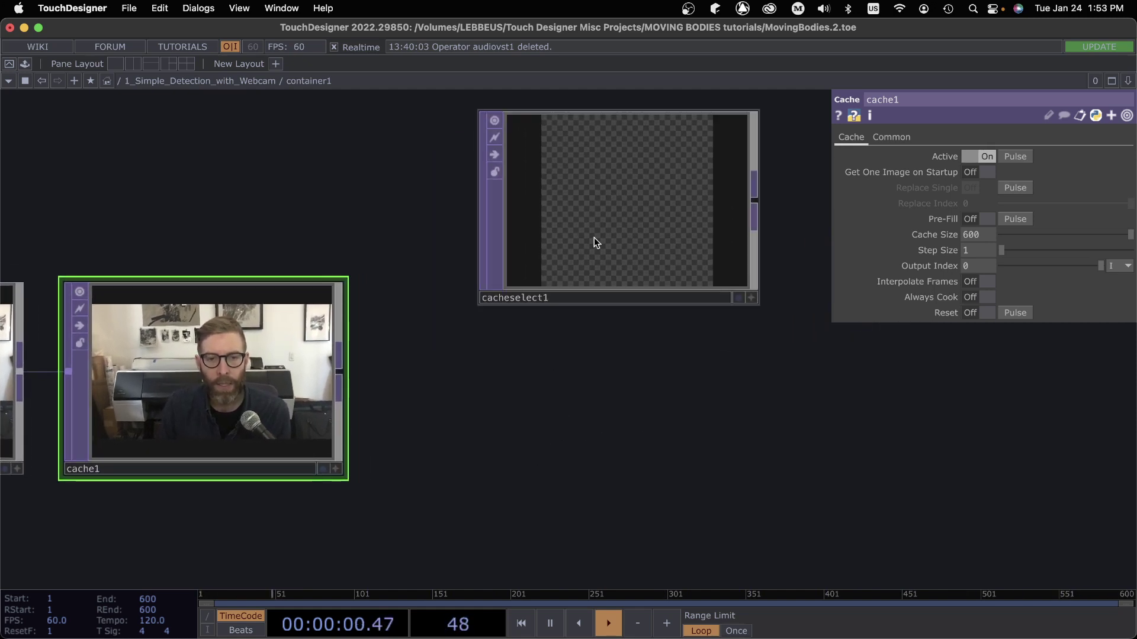
click(609, 194)
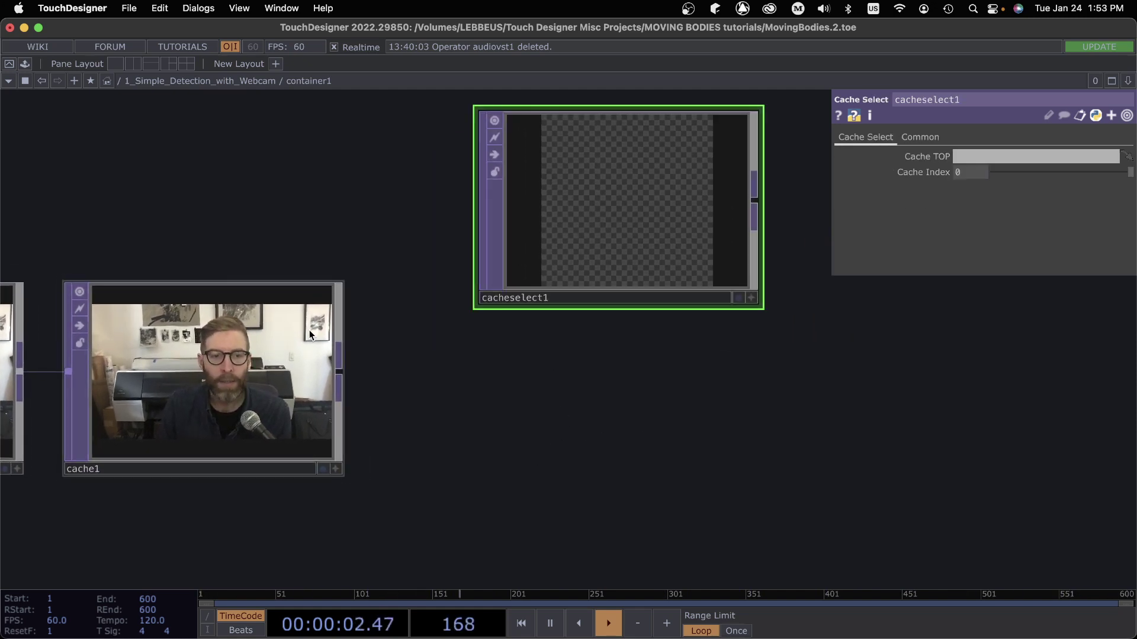
drag(309, 329, 1007, 156)
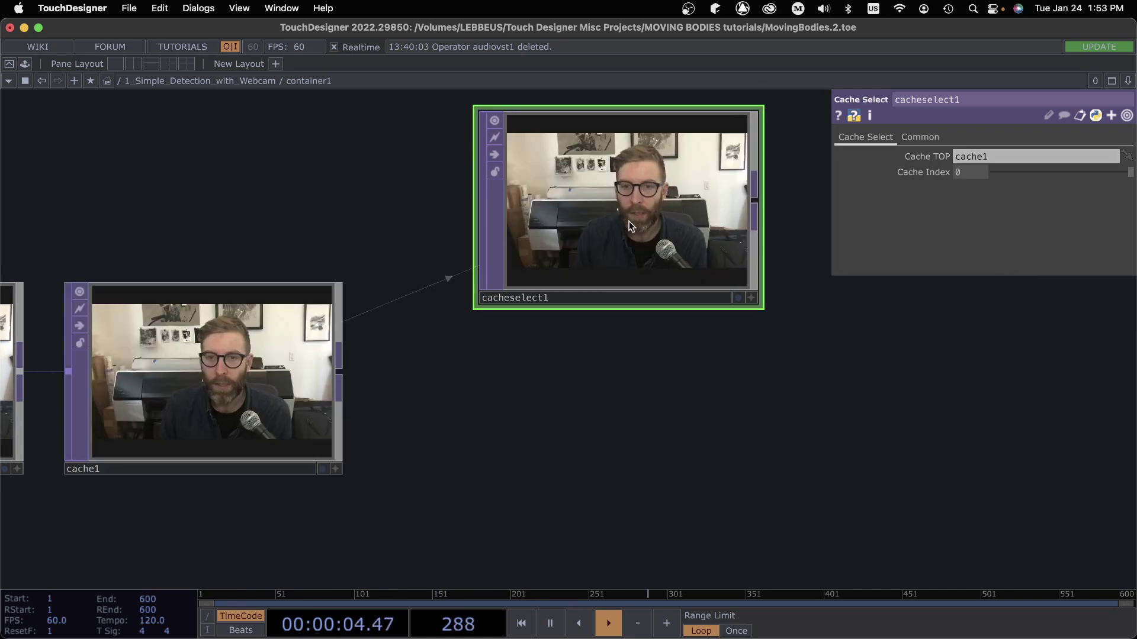
Duplicate the Cache Select TOP and place the copy directly below the original.
key(super+c)
key(super+v)
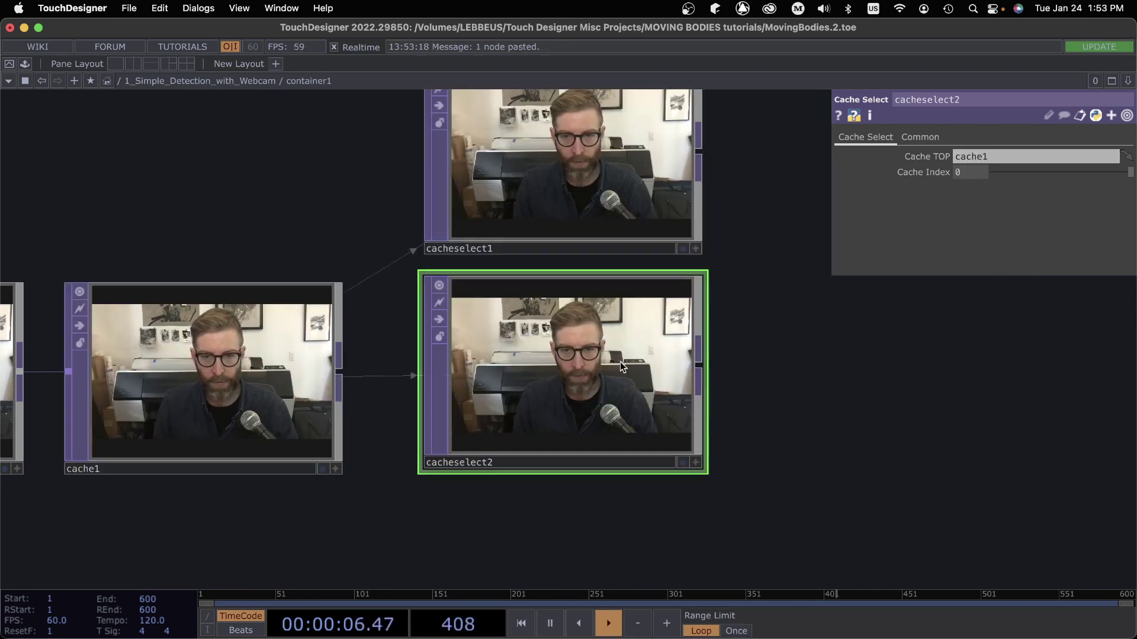
right_drag(720, 198, 572, 376)
drag(558, 388, 637, 471)
drag(929, 408, 863, 359)
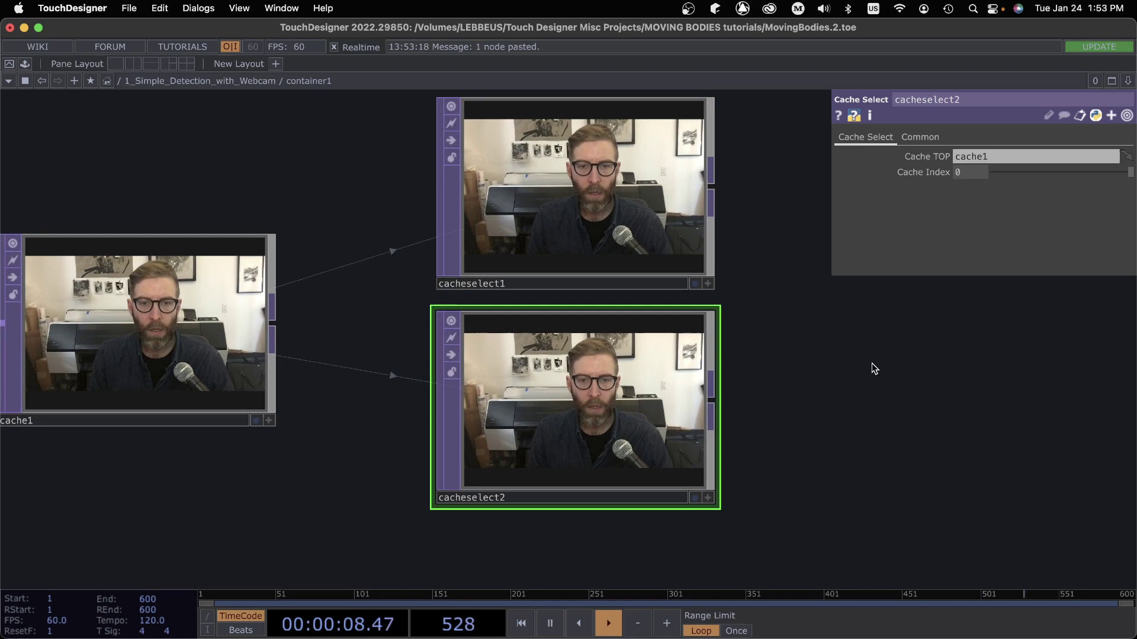
Rename the upper Cache Select TOP cacheselect_10secAgo.
click(515, 284)
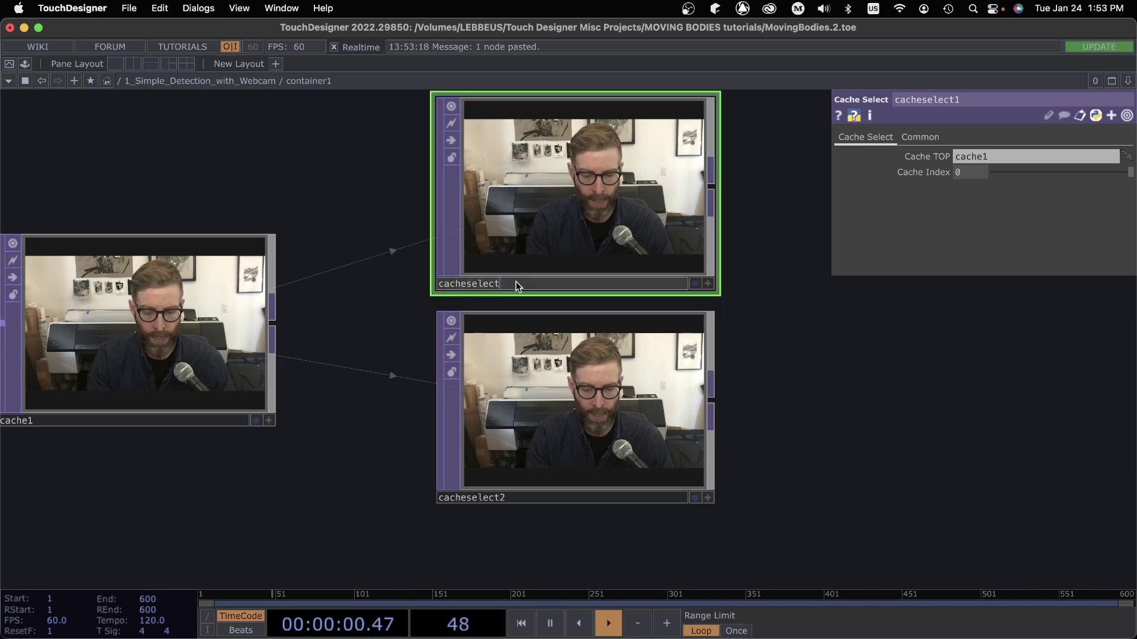
text(10secAfgo)
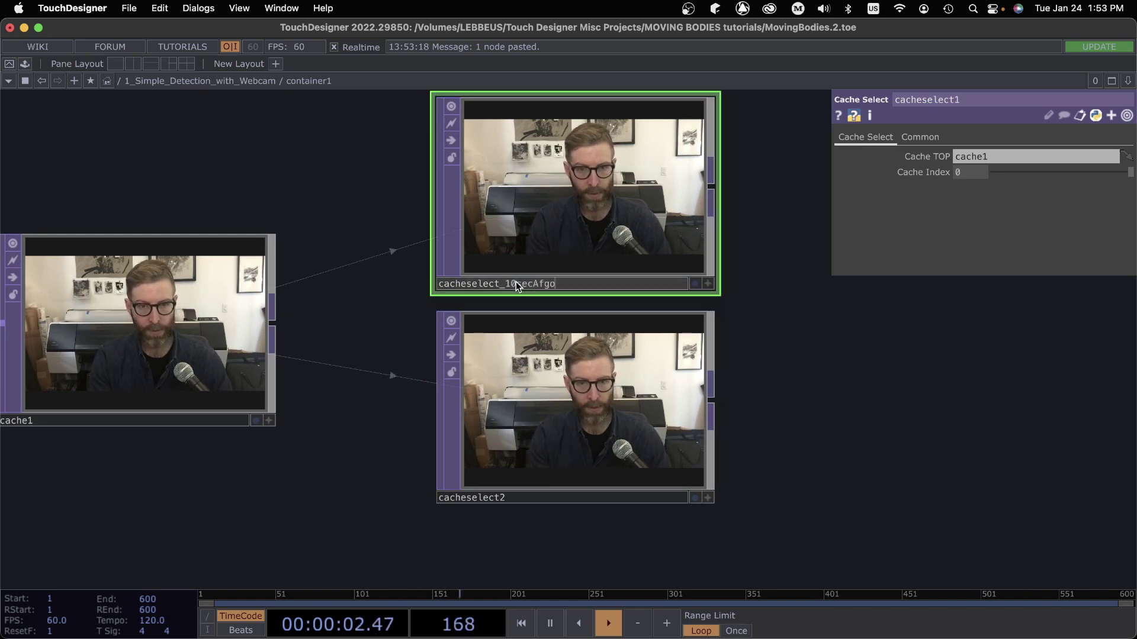
key(BackSpace)
key(BackSpace)
key(BackSpace)
text(g)
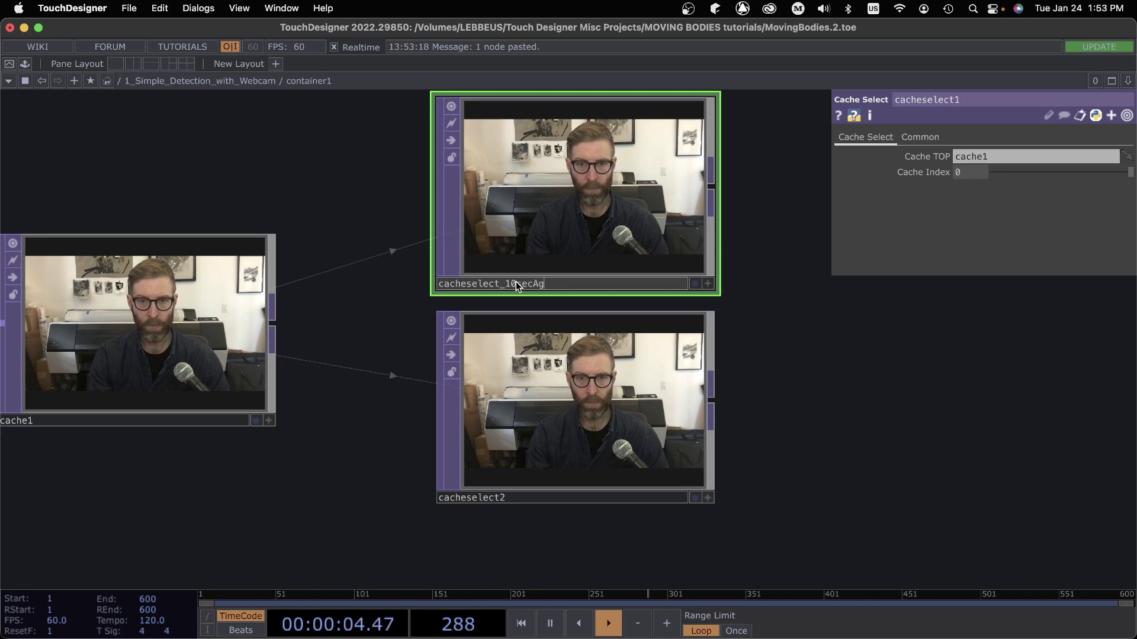
text(o)
key(Return)
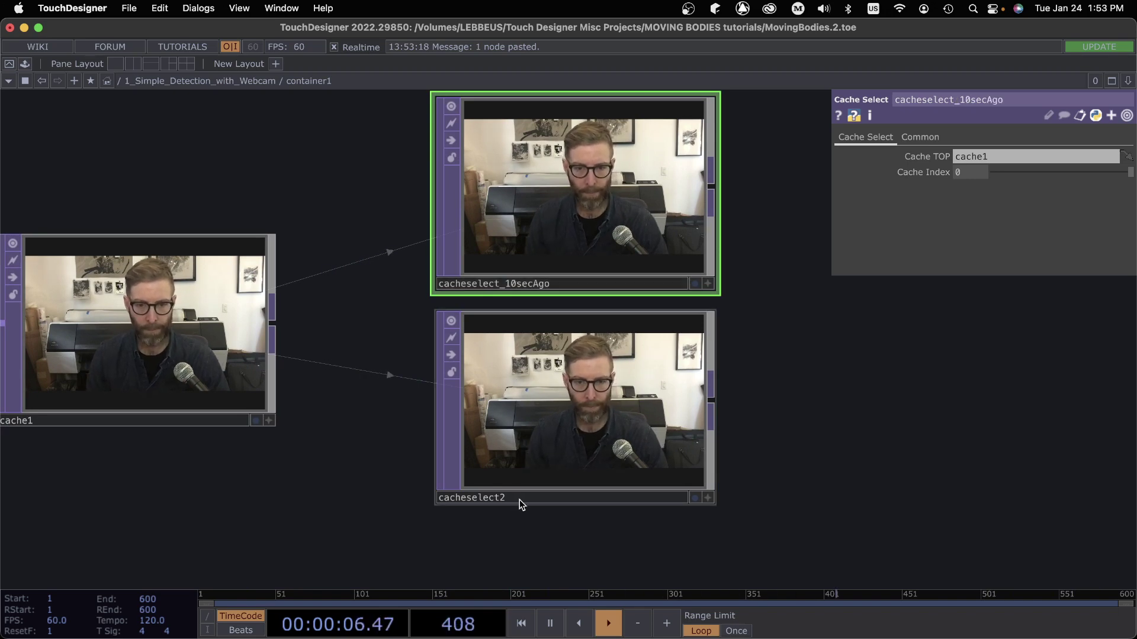
Rename the lower Cache Select TOP cacheselect_5secAgo.
click(521, 499)
key(BackSpace)
text(_5sec)
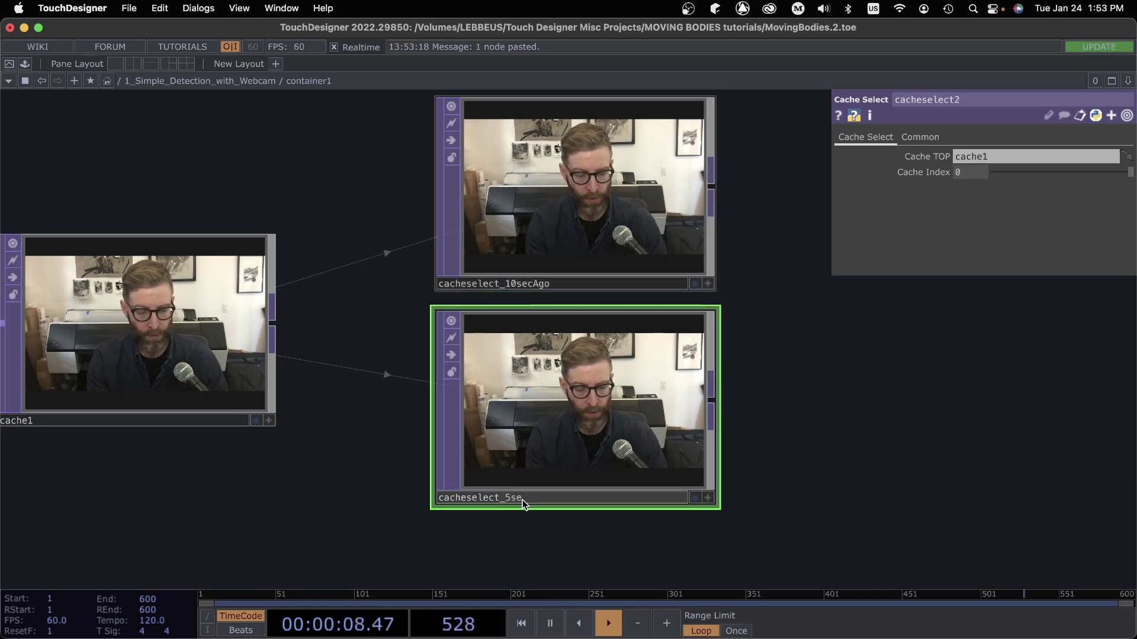
text(Ago)
key(Return)
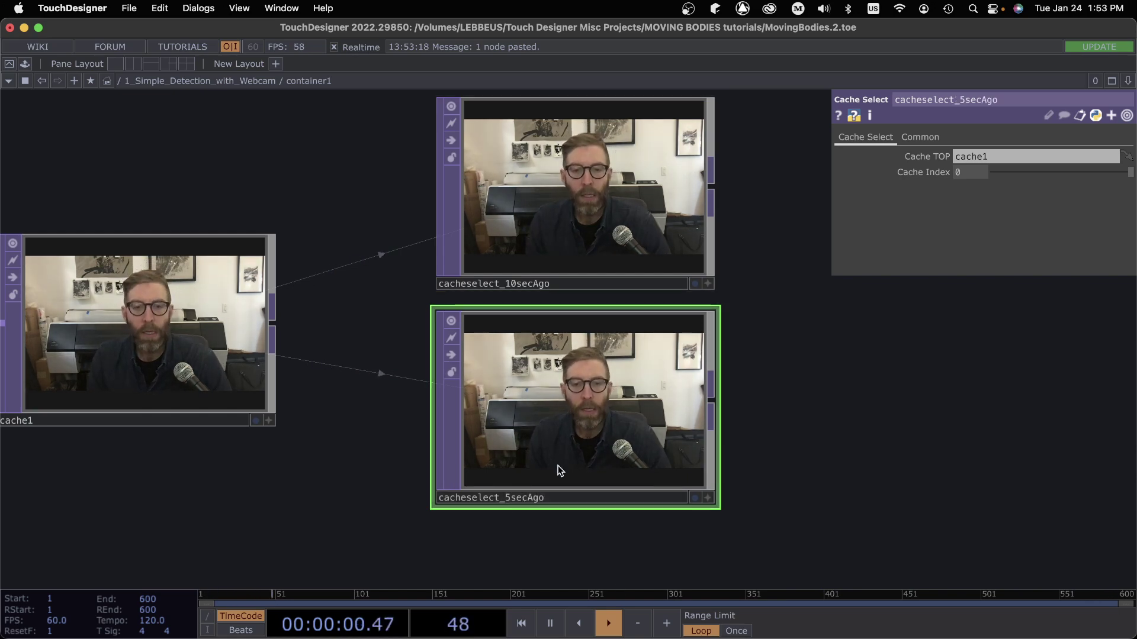
Check the parameters of cache1 and set the Cache Index of cacheselect_10secAgo to -120.
scroll(464, 502, left, 2)
scroll(391, 433, left, 3)
click(310, 372)
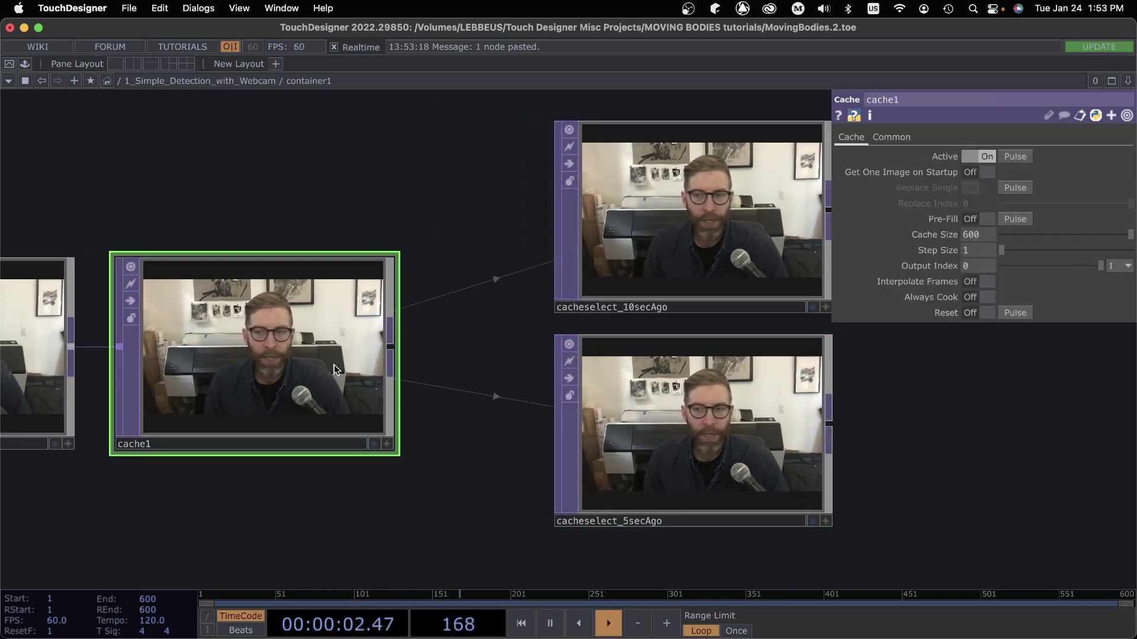
click(698, 234)
scroll(914, 360, right, 3)
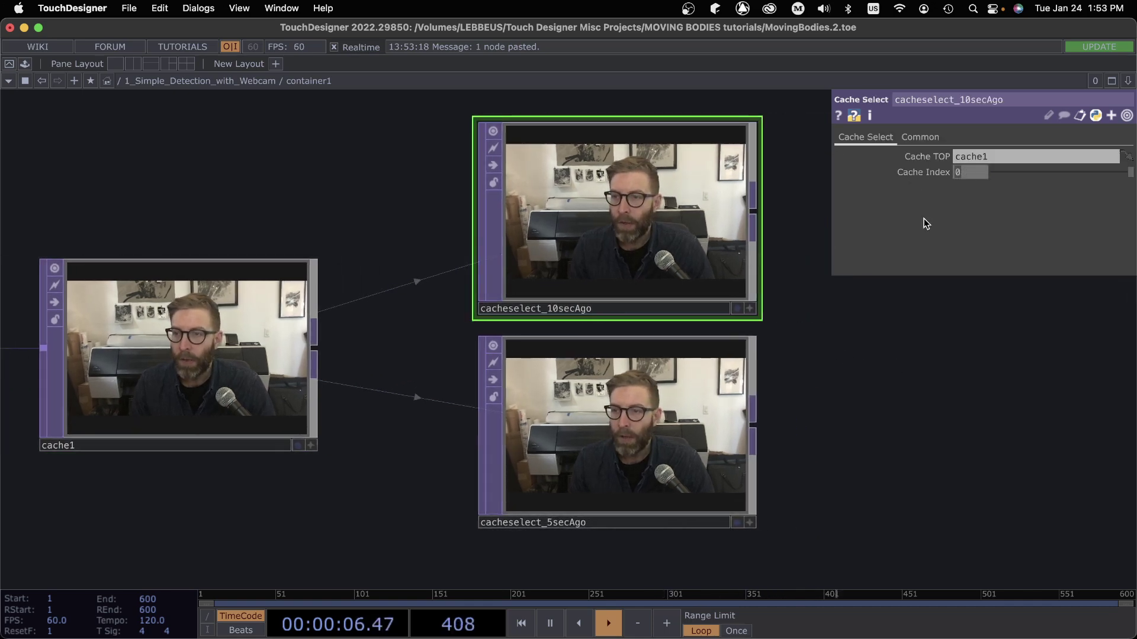
text(-120)
key(Return)
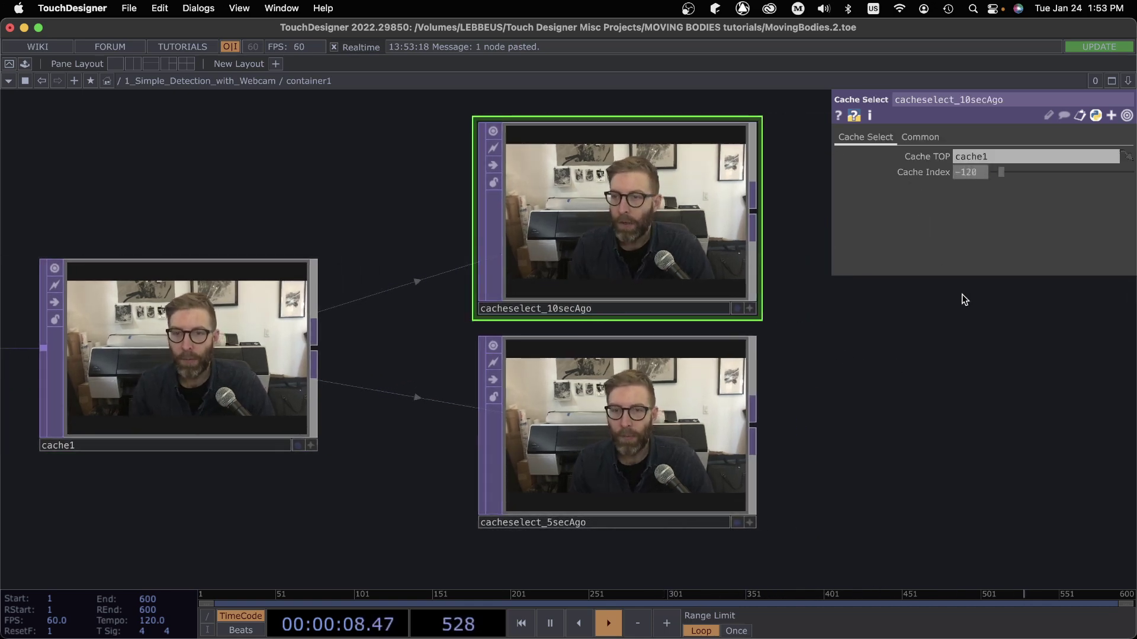
click(622, 426)
click(902, 173)
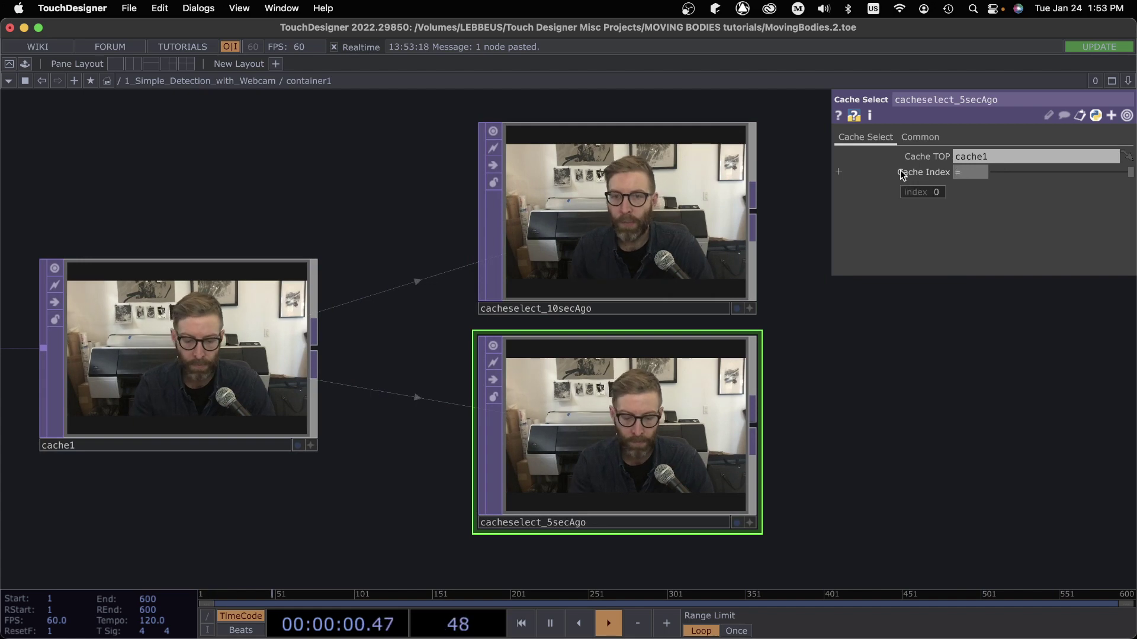
key(BackSpace)
Set the Cache Index of cacheselect_10secAgo to -600 and that of cacheselect_5secAgo to -300.
text(-6)
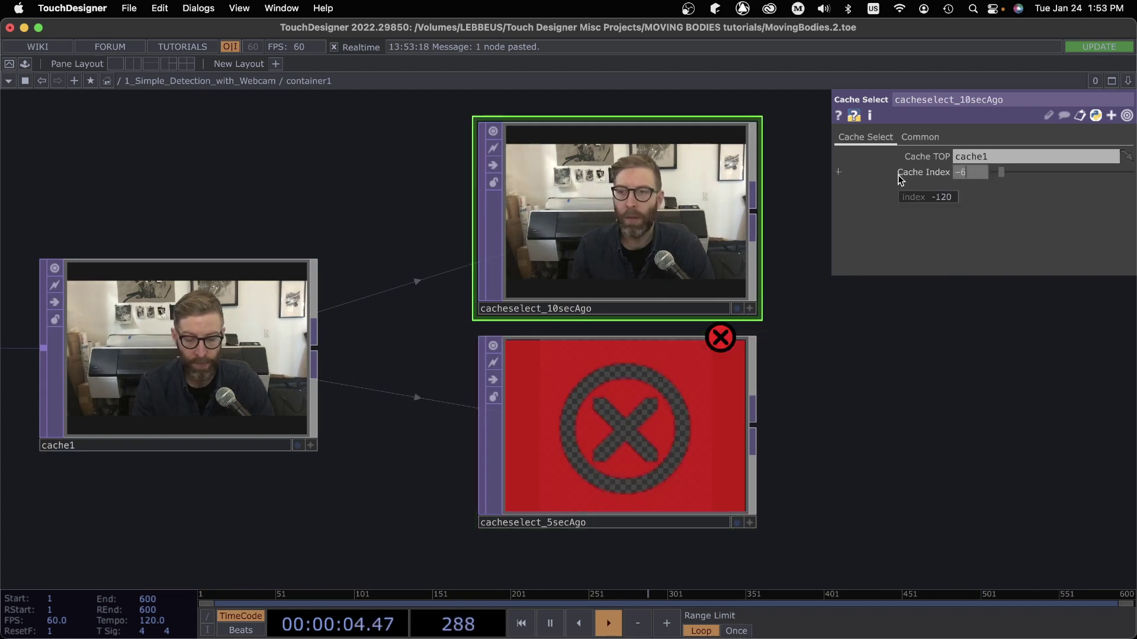
text(00)
click(588, 421)
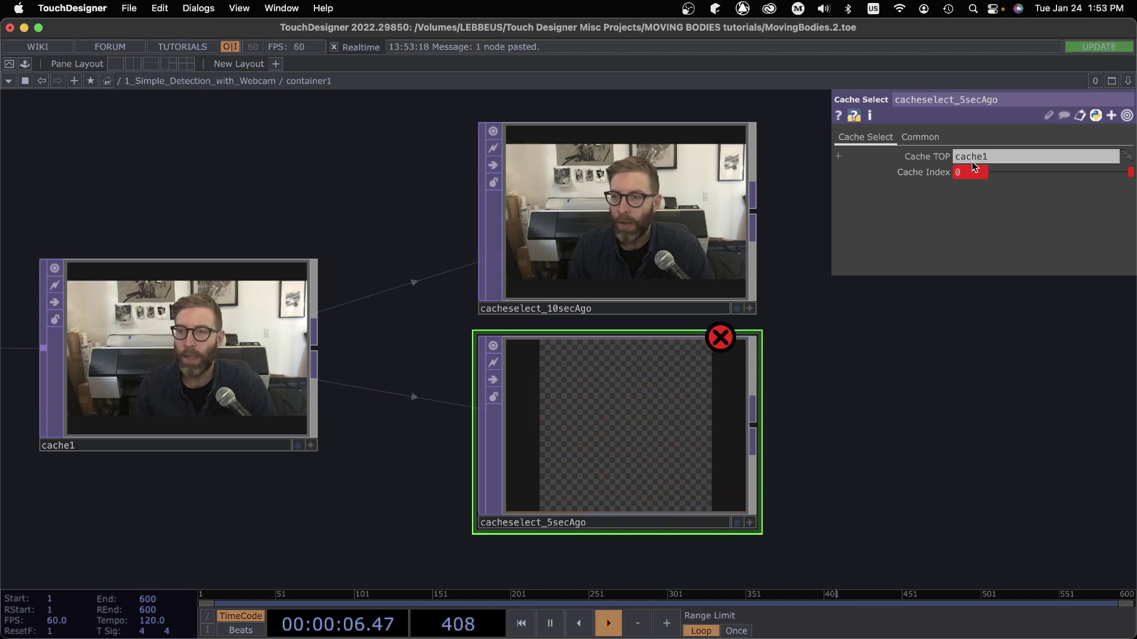
click(946, 173)
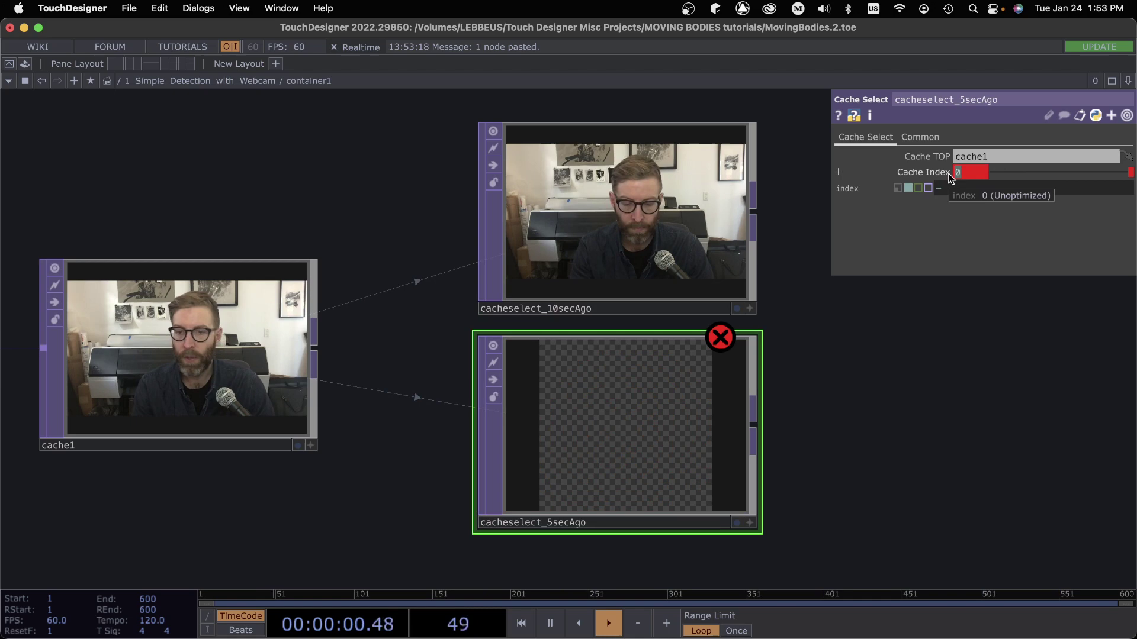
text(-)
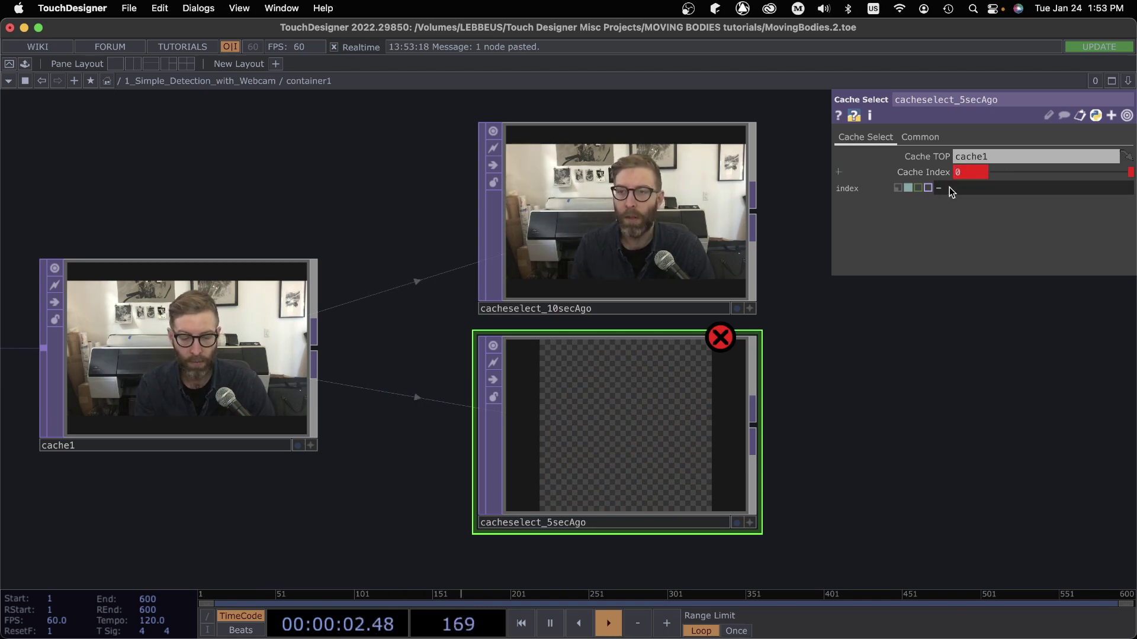
text(300)
key(Return)
Hide the operator parameters and respace the two Cache Select TOPs, with cacheselect_10secAgo above cacheselect_5secAgo.
drag(942, 384, 1021, 416)
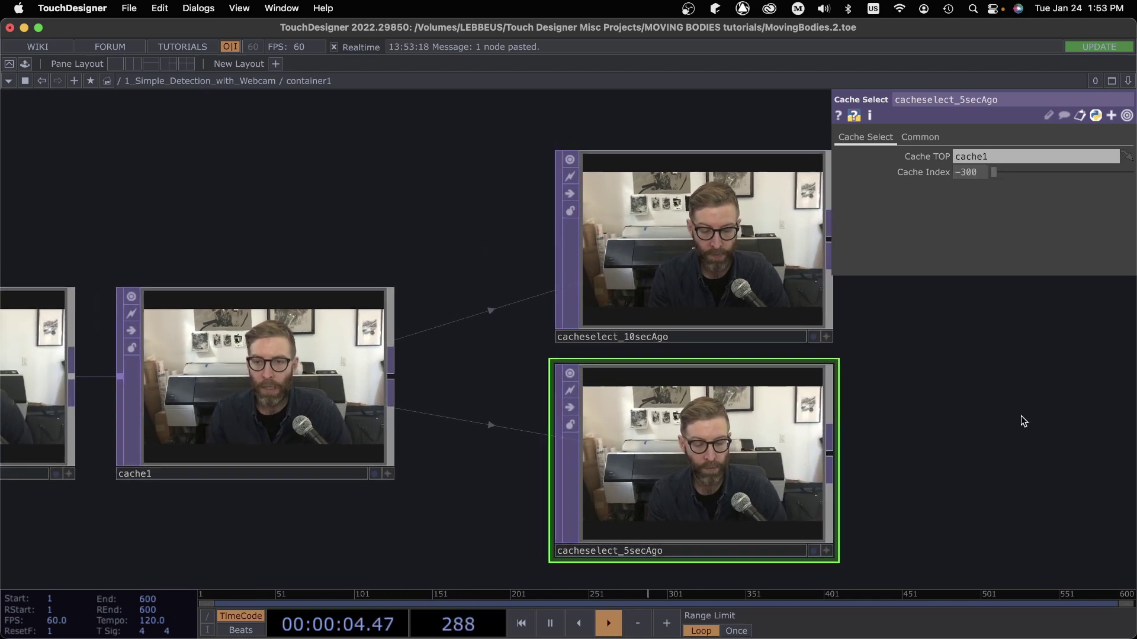
key(p)
middle_drag(1021, 416, 974, 413)
drag(999, 406, 1079, 362)
drag(815, 231, 806, 197)
mouse_move(837, 418)
mouse_down()
mouse_move(863, 421)
mouse_move(842, 403)
mouse_move(839, 421)
mouse_up()
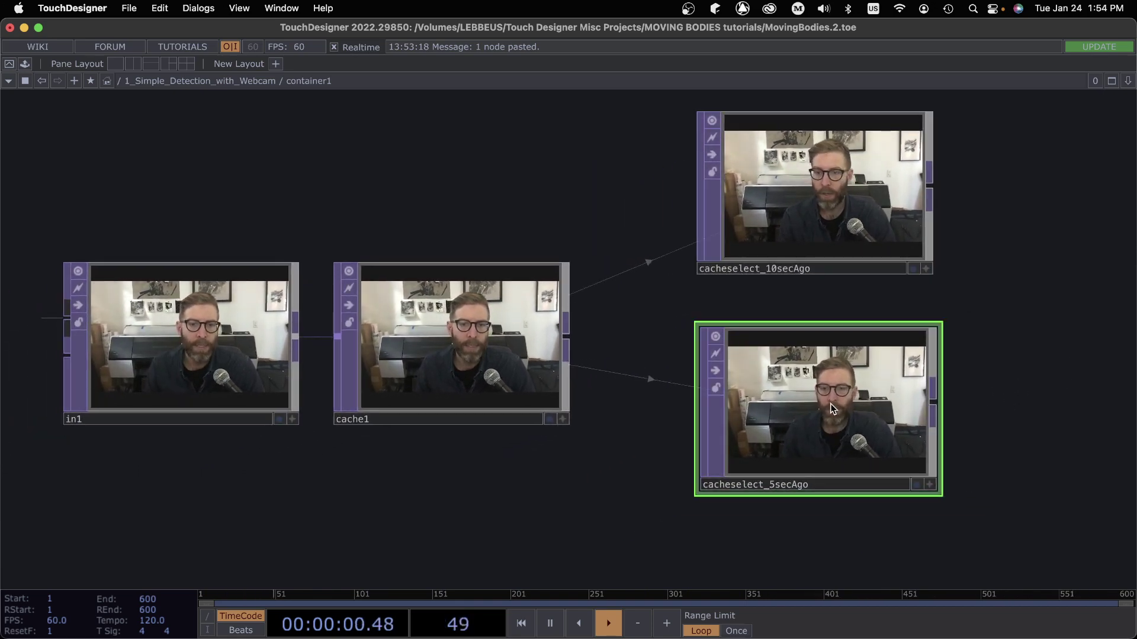
drag(816, 203, 813, 228)
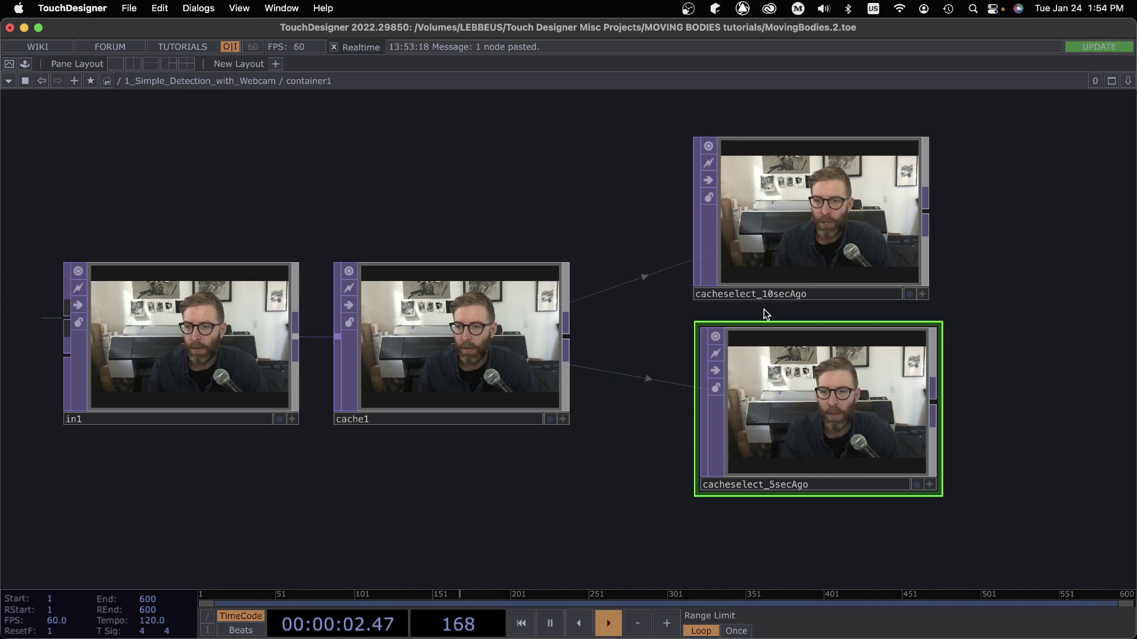
drag(1025, 383, 1006, 386)
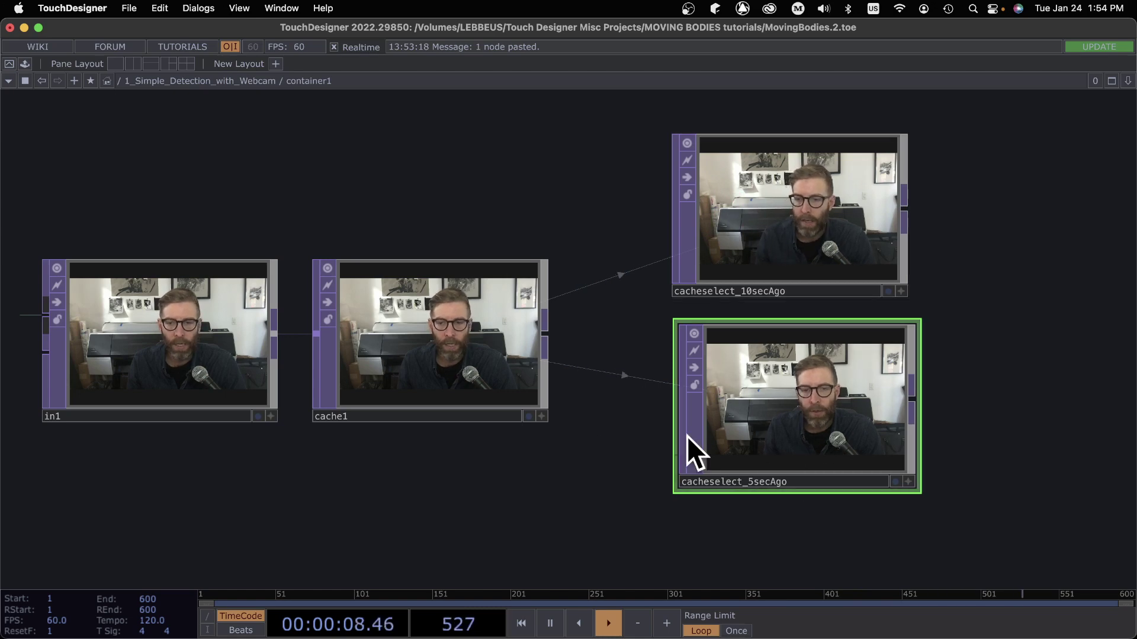
Examine the operator info of cacheselect_5secAgo for its size and GPU memory use.
middle_click(784, 405)
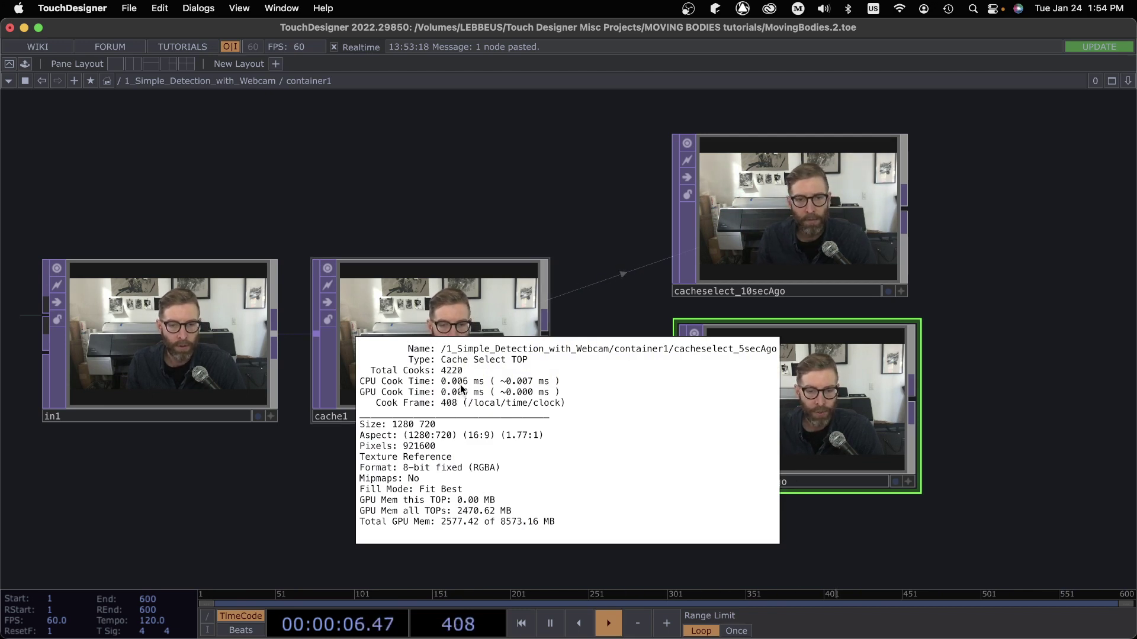
click(582, 192)
middle_drag(586, 191, 599, 178)
drag(599, 177, 573, 173)
middle_drag(572, 173, 569, 184)
scroll(569, 183, up, 1)
Show the parameters of cache1 and set its Step Size to 6 and Cache Size to 100.
click(446, 346)
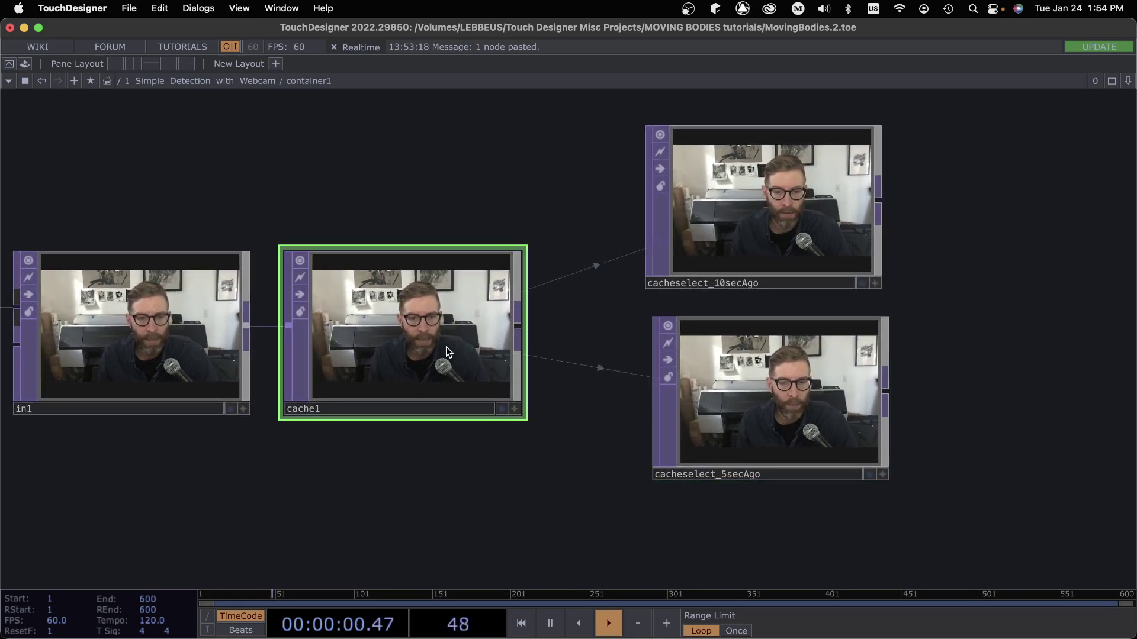
key(p)
drag(524, 520, 645, 478)
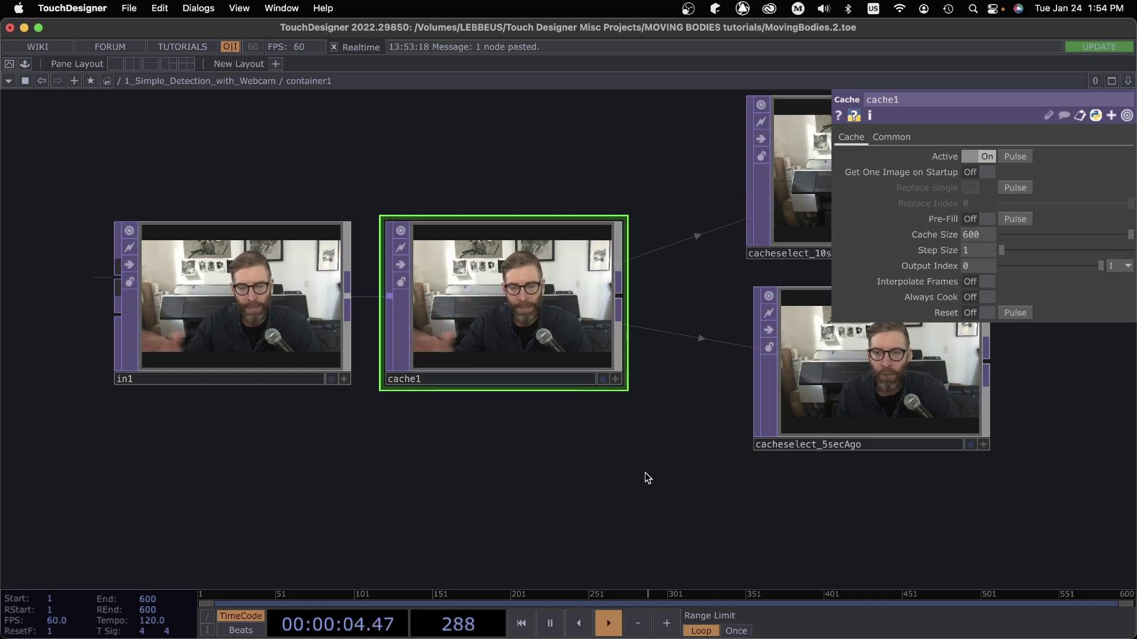
drag(658, 441, 619, 466)
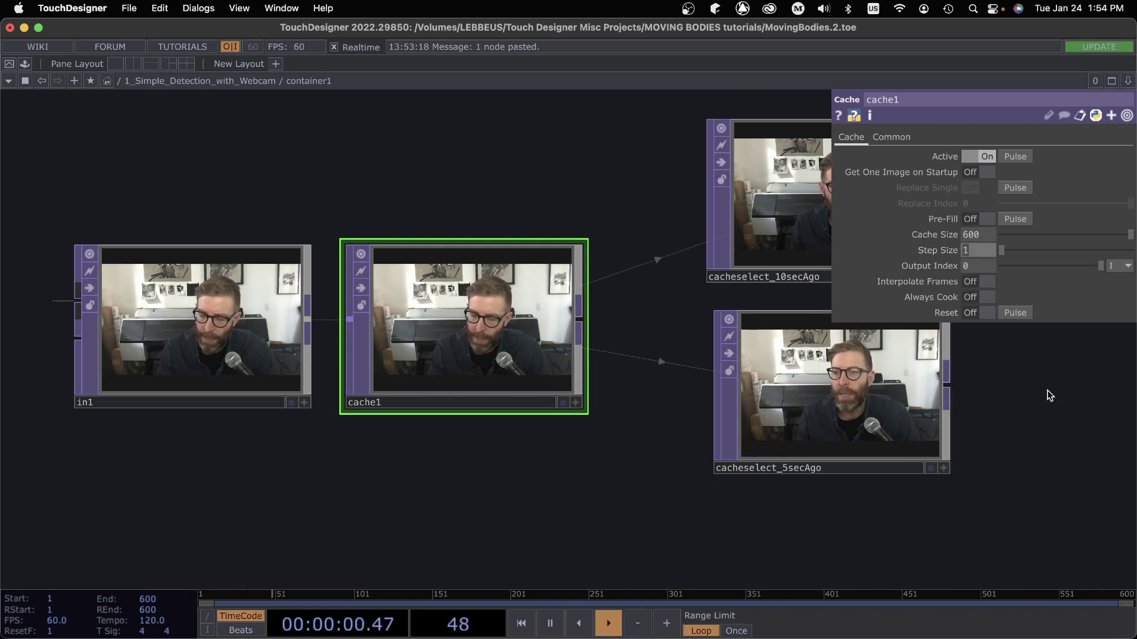
text(6)
key(Return)
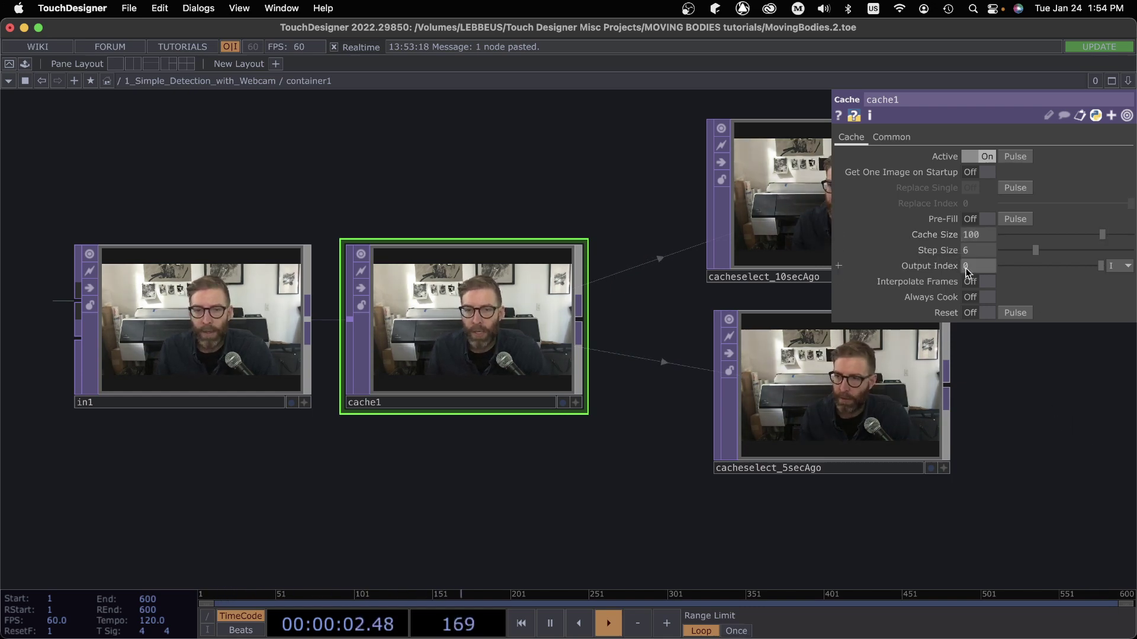
Set the Cache Index of cacheselect_10secAgo to -100.
scroll(951, 482, right, 5)
click(786, 222)
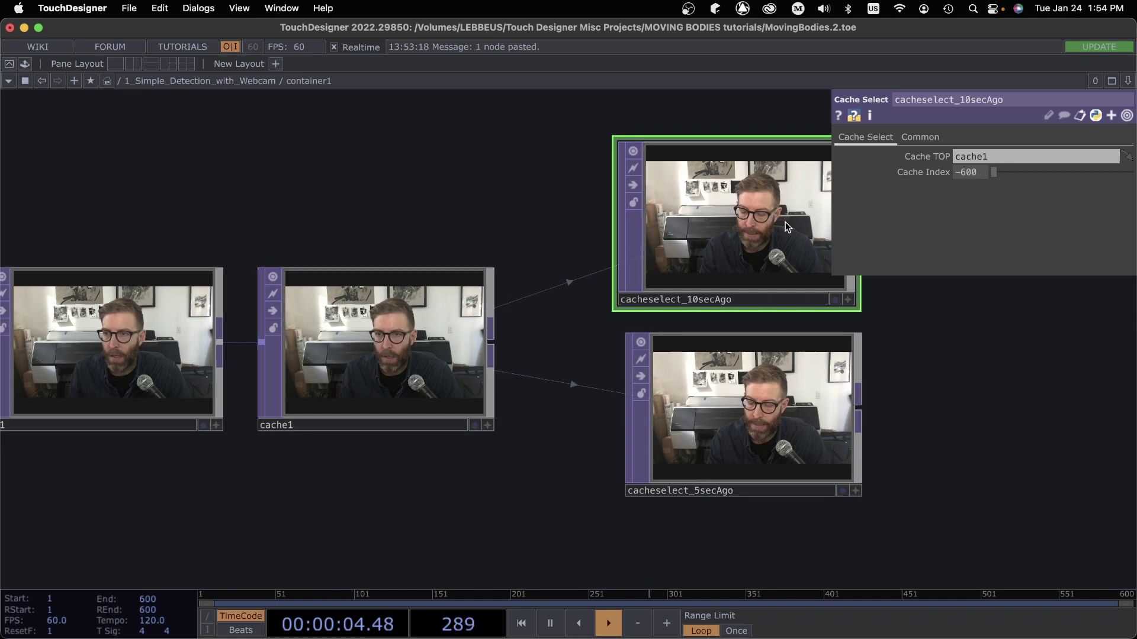
drag(979, 174, 894, 174)
text(-100)
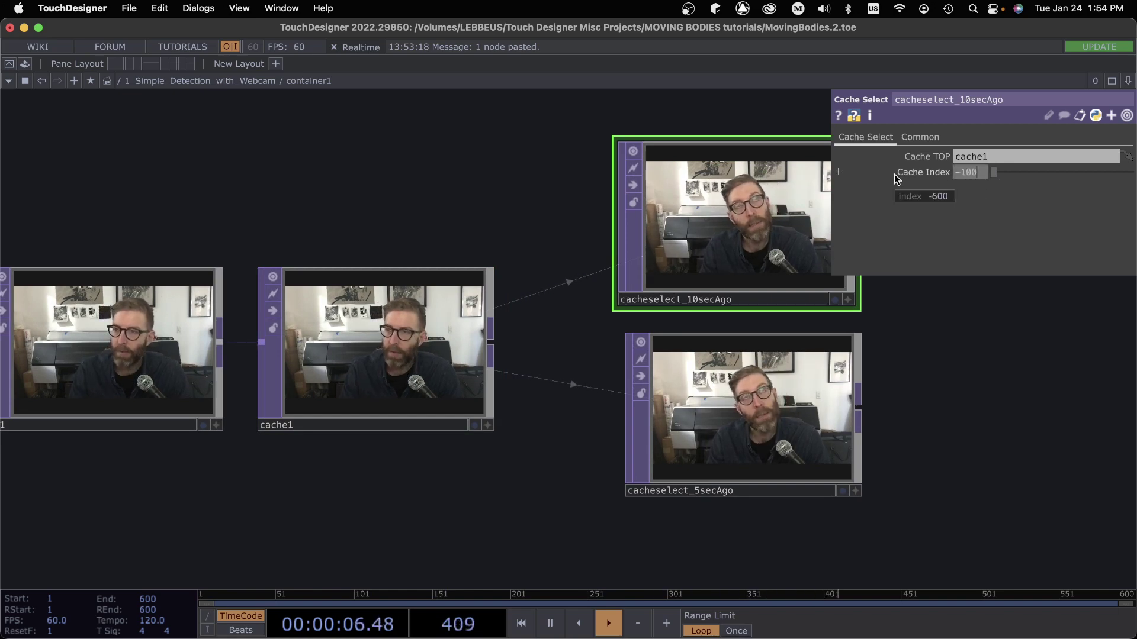
key(Return)
Set the Cache Index of cacheselect_5secAgo to -50.
click(751, 409)
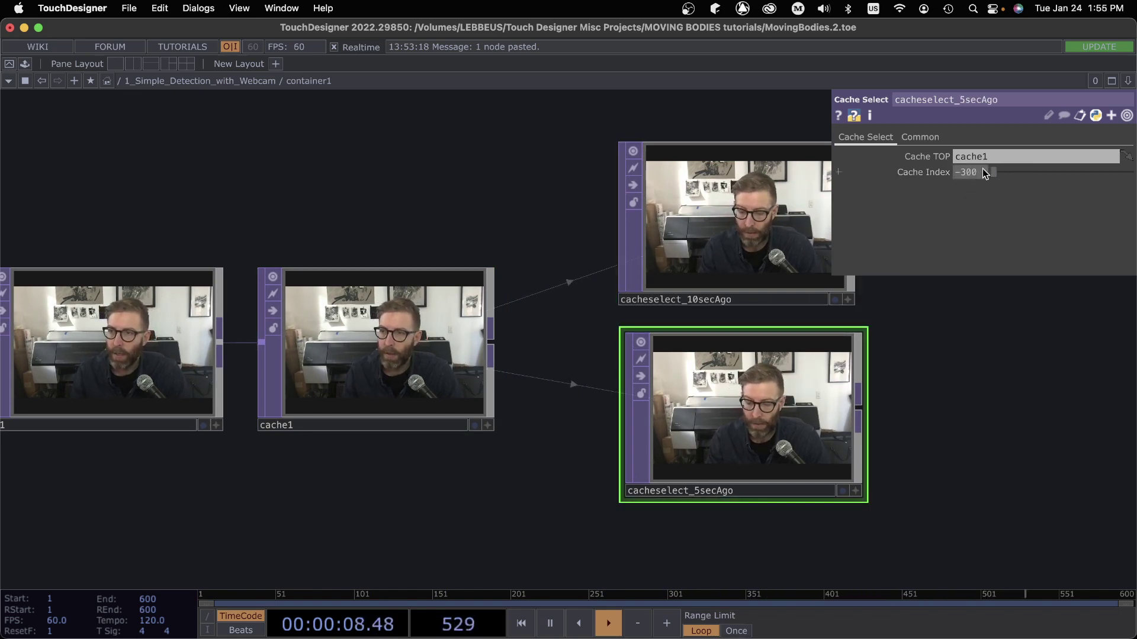
text(-50)
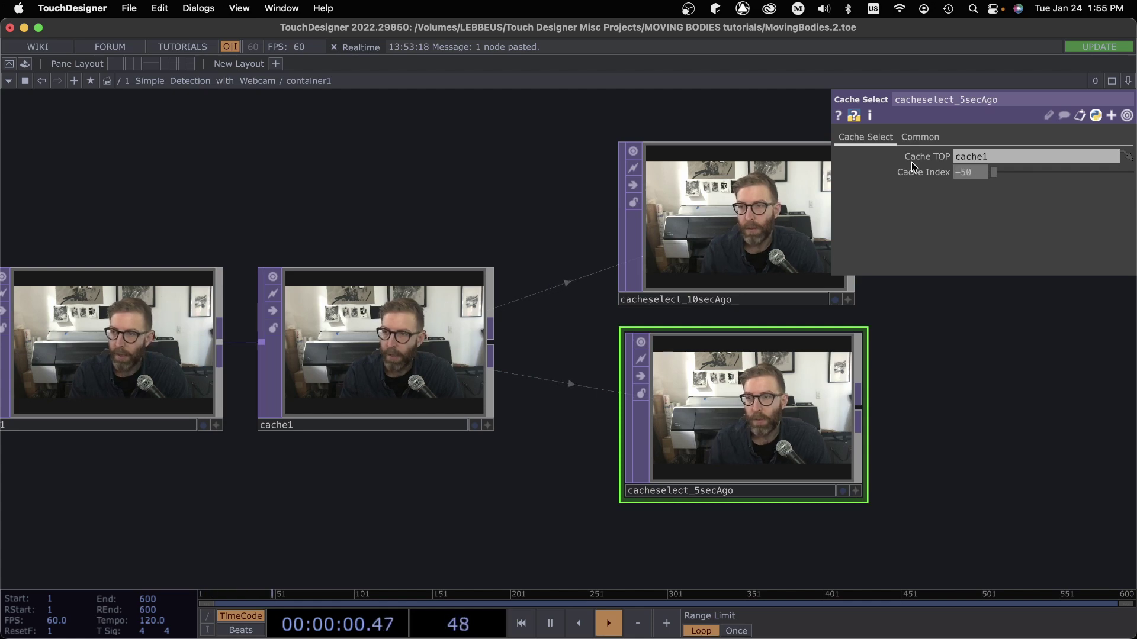
key(Return)
Review the parameters of cache1, cacheselect_10secAgo and cacheselect_5secAgo.
drag(547, 492, 493, 491)
click(373, 359)
drag(421, 479, 446, 482)
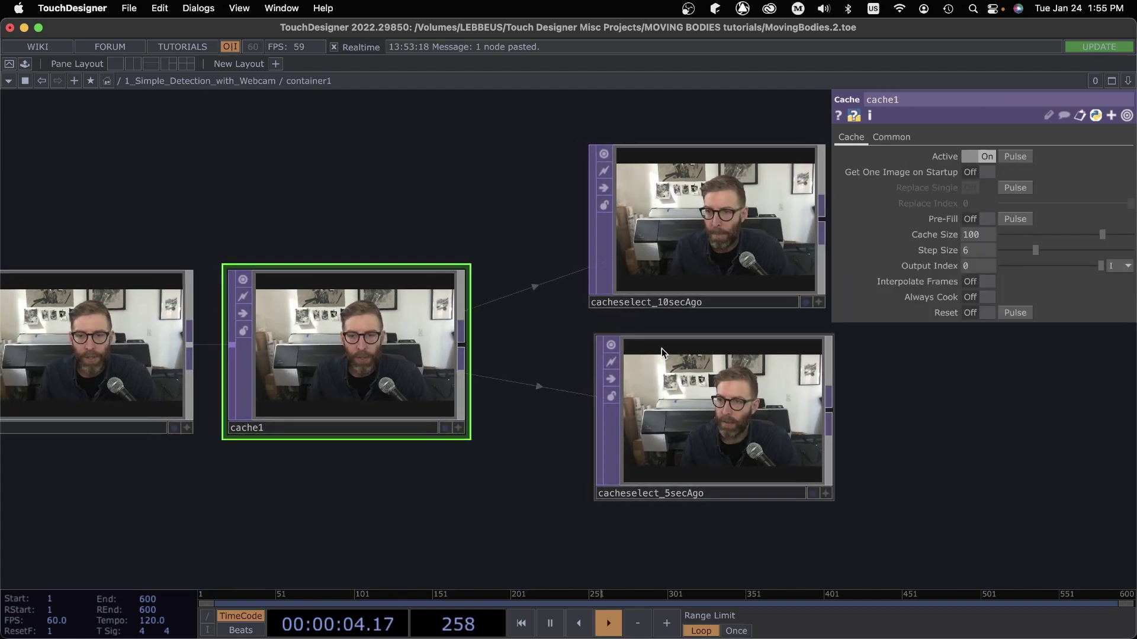
click(709, 233)
click(712, 413)
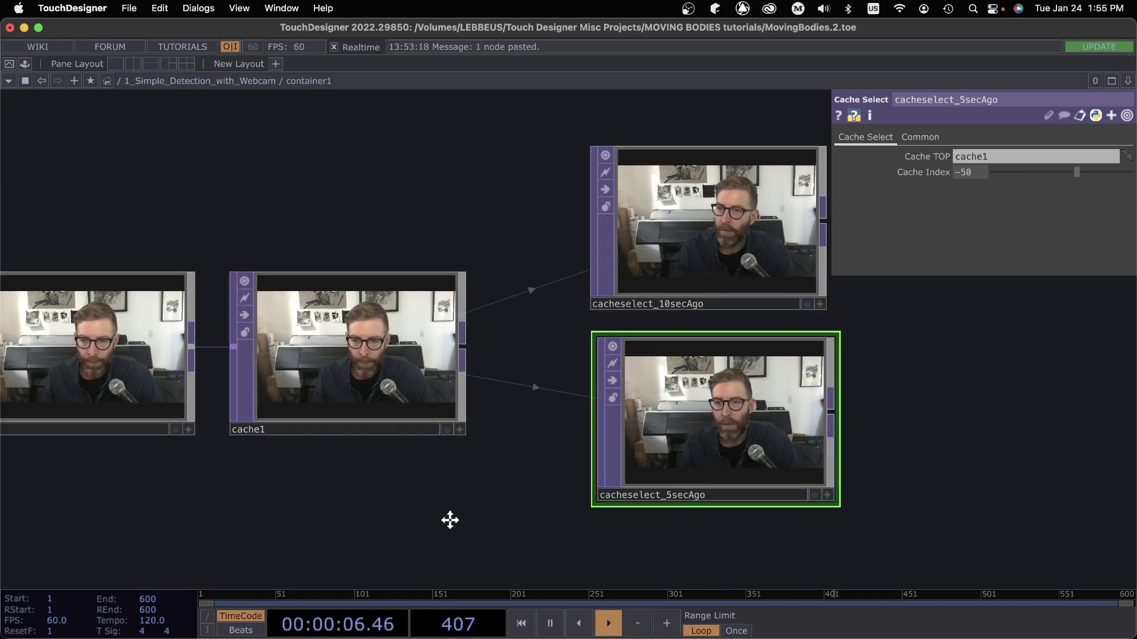
scroll(462, 507, right, 2)
click(305, 379)
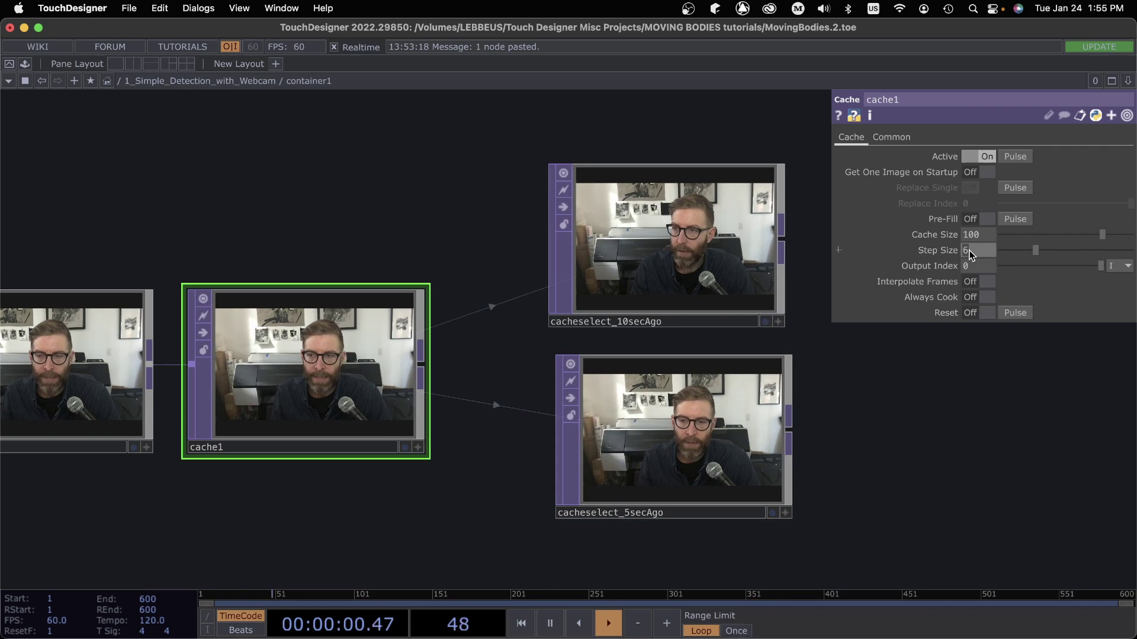
drag(354, 539, 435, 483)
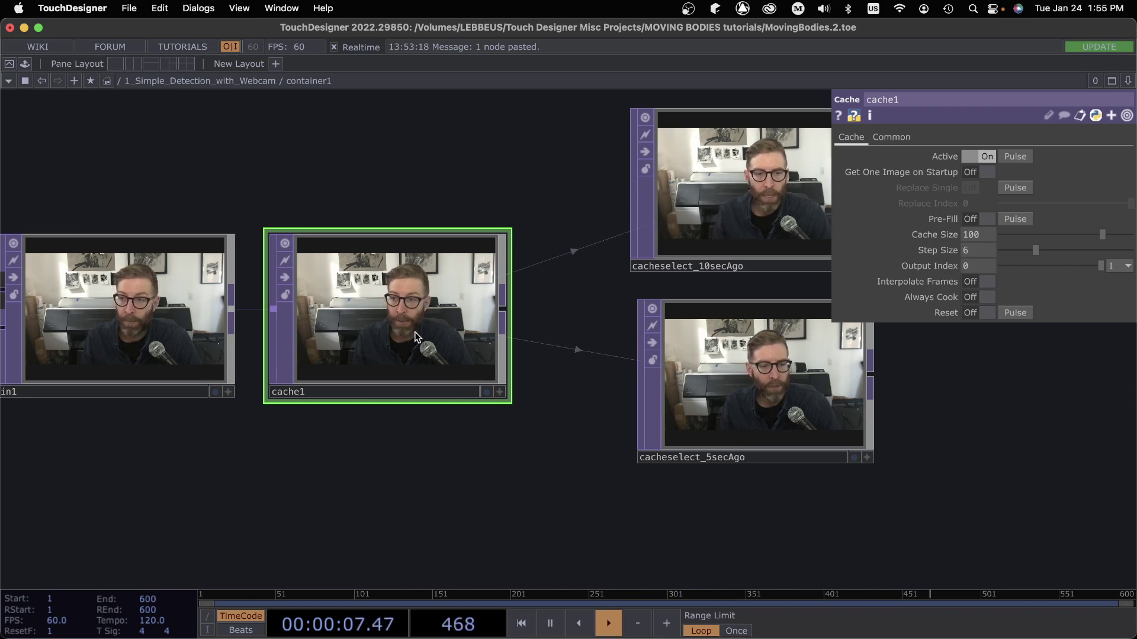
Compare the delayed images of the two Cache Select TOPs up close with the live image in cache1.
drag(926, 447, 858, 469)
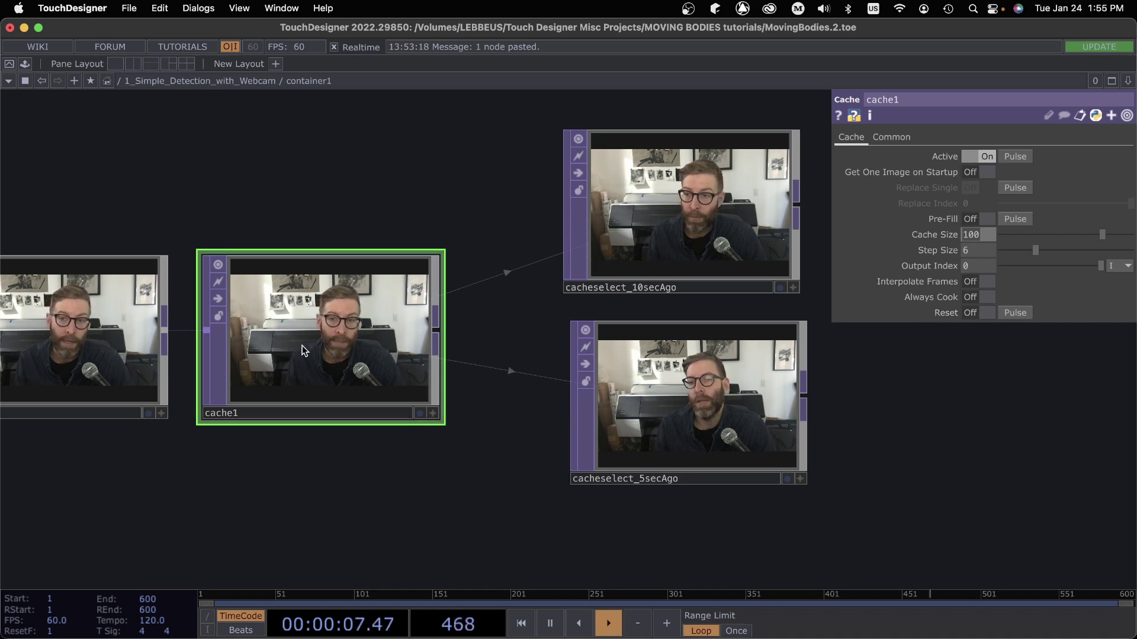
drag(915, 446, 779, 474)
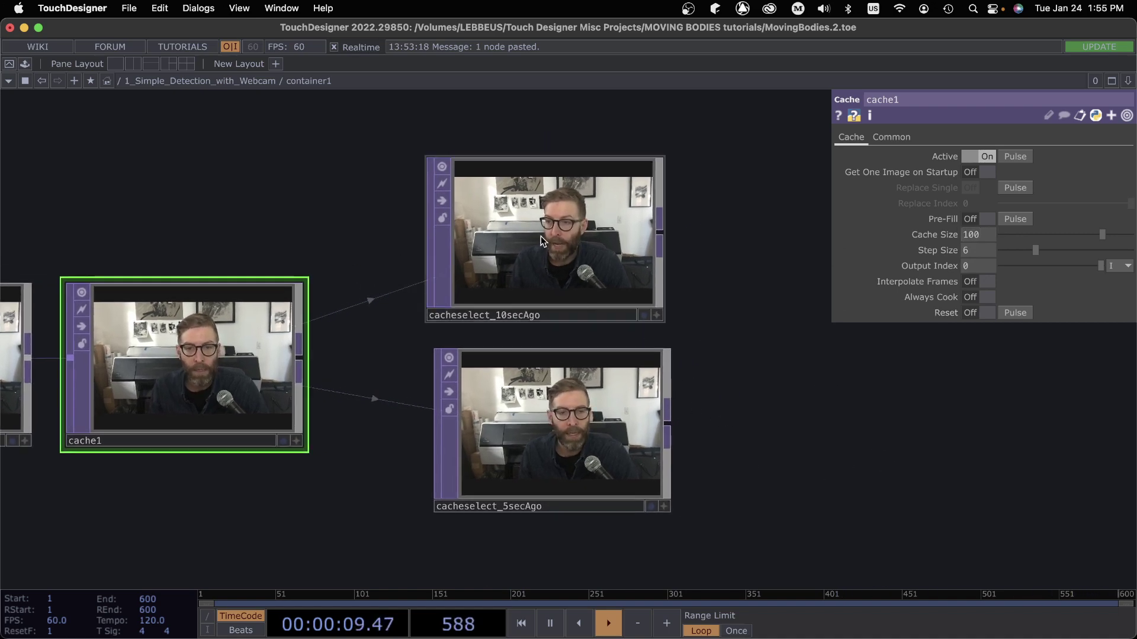
scroll(534, 293, up, 3)
scroll(882, 418, down, 1)
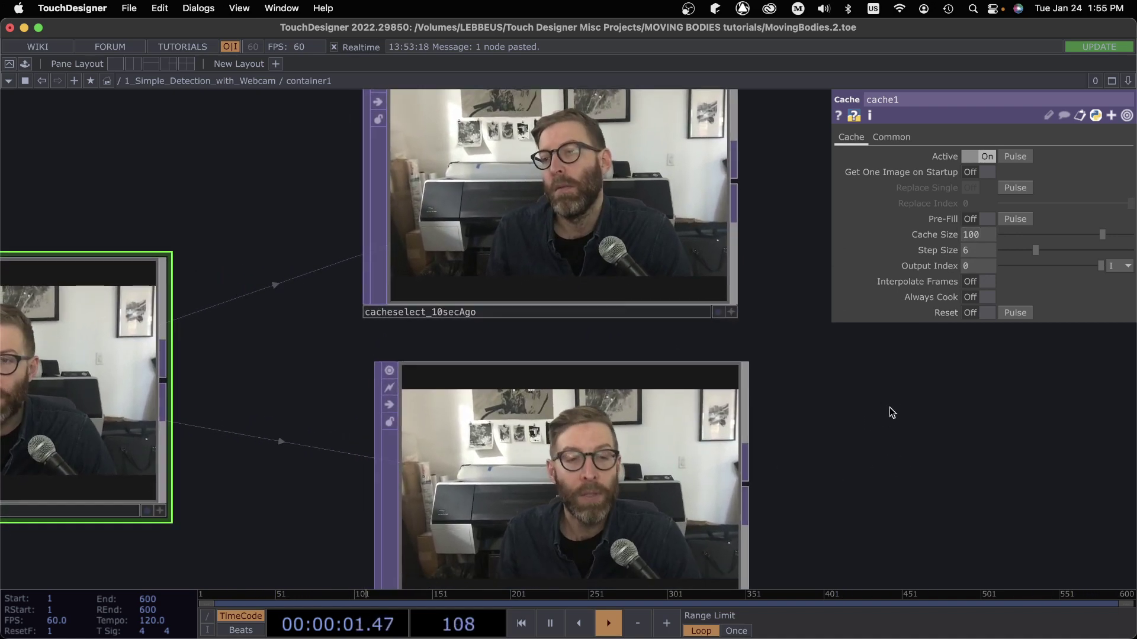
scroll(870, 406, down, 5)
scroll(858, 437, up, 3)
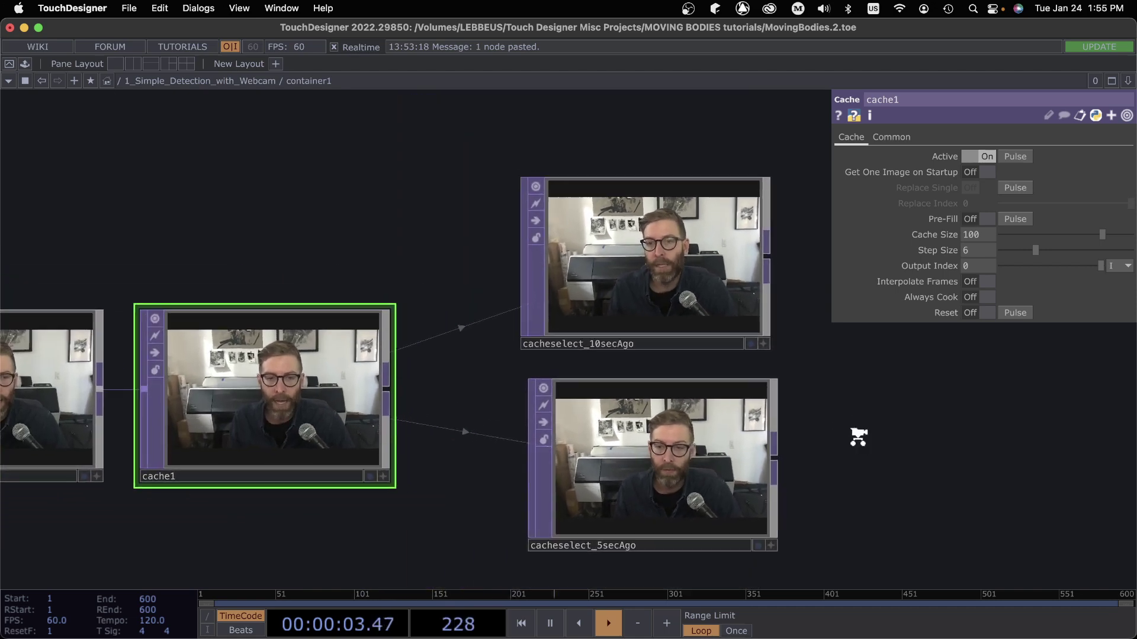
Examine the GPU memory use of cache1 in its operator info.
scroll(858, 437, up, 1)
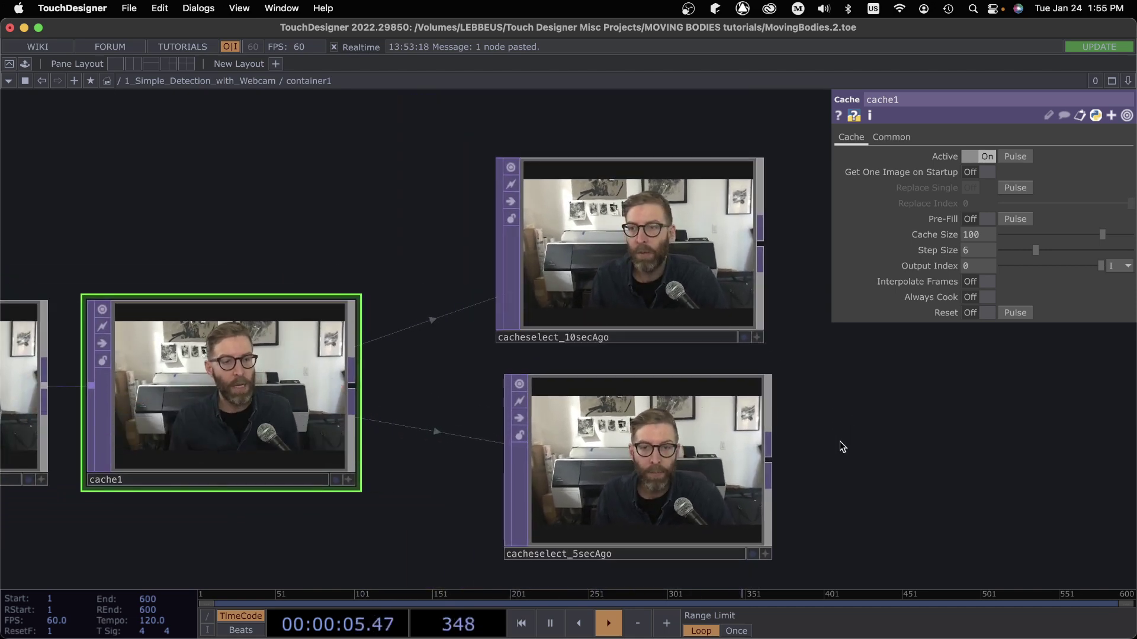
middle_click(225, 377)
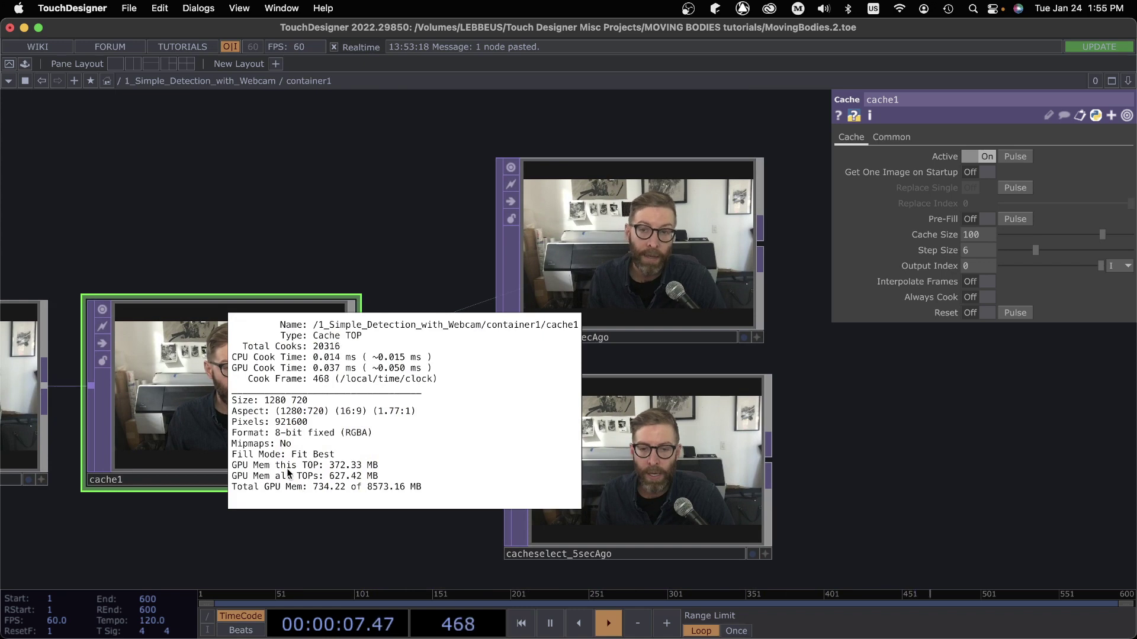
click(339, 465)
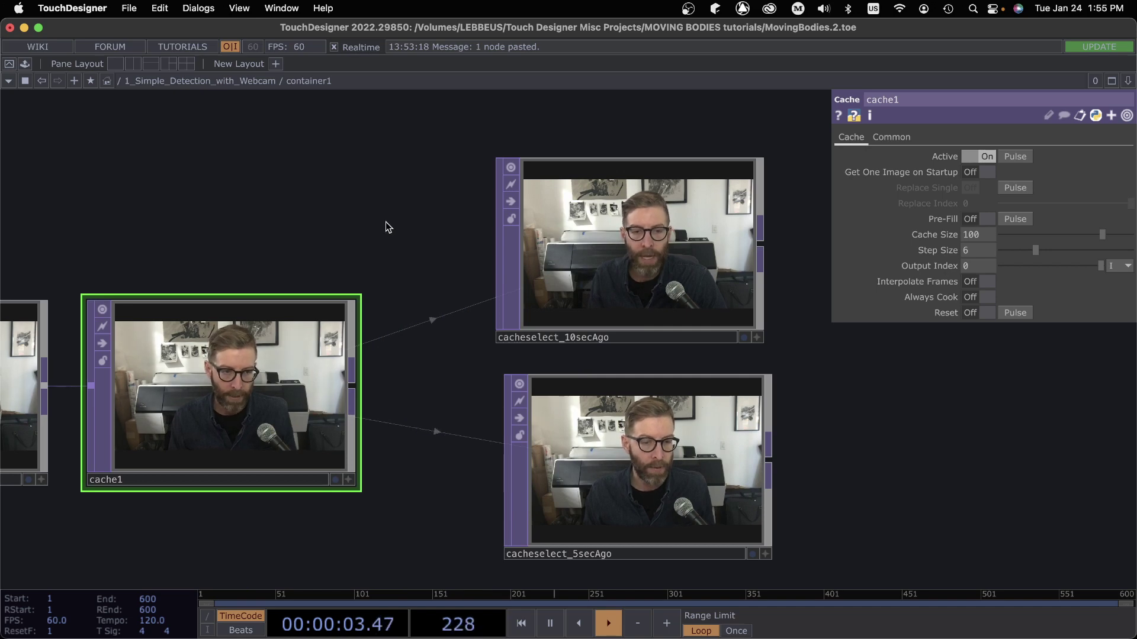
Review cache1's parameters and the whole chain from in1 through cache1 to the two Cache Select TOPs.
drag(363, 179, 416, 147)
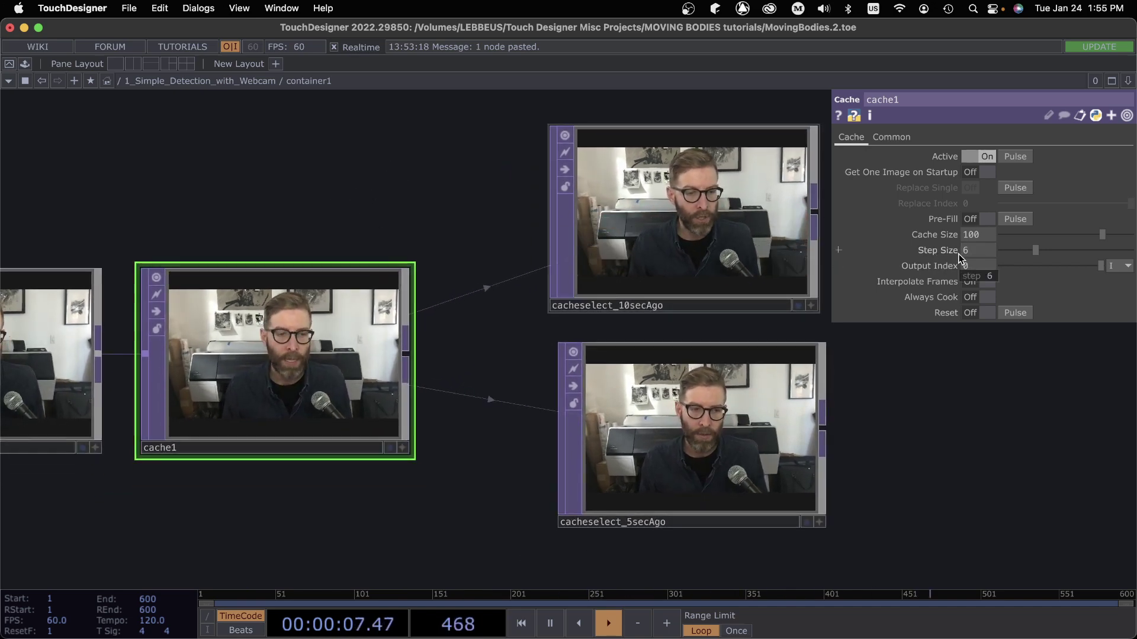
scroll(651, 225, right, 4)
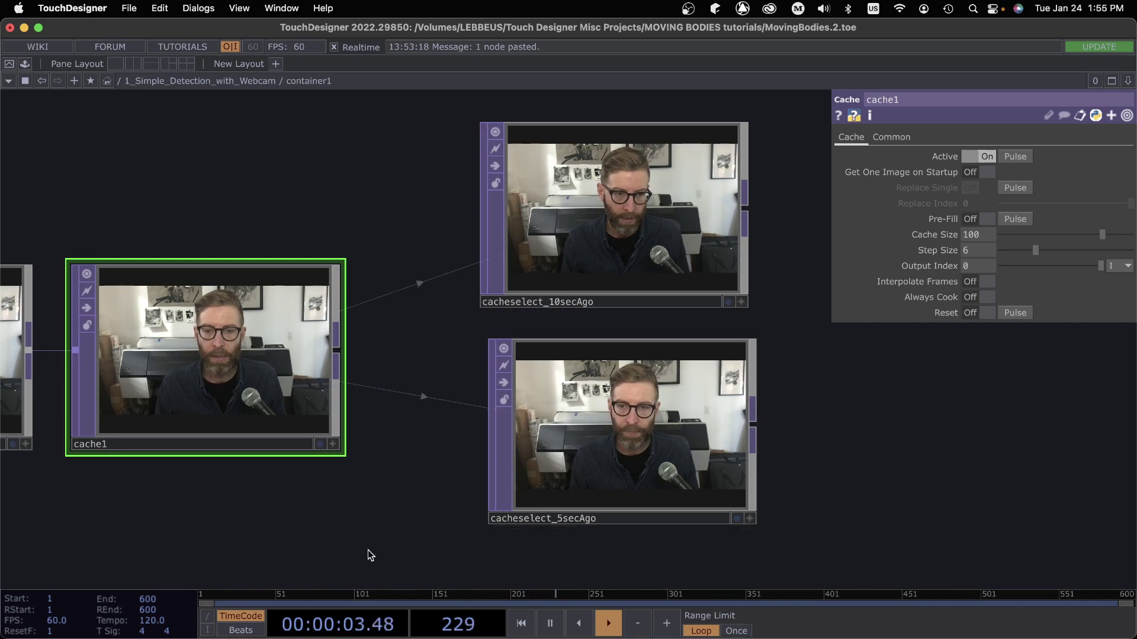
scroll(367, 549, left, 4)
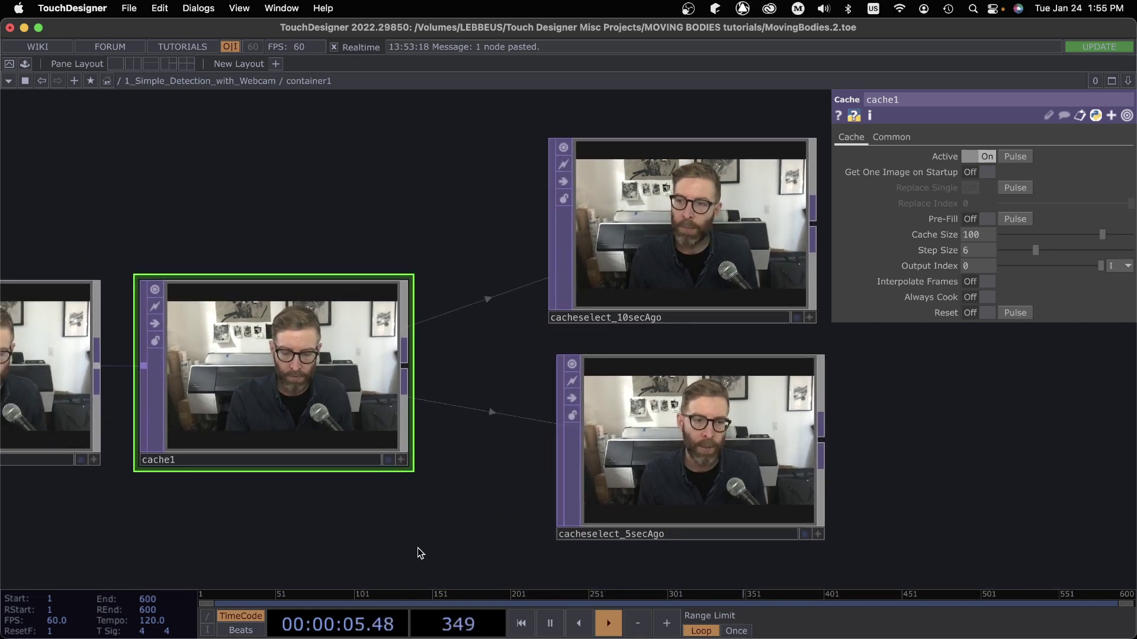
key(p)
scroll(417, 551, down, 3)
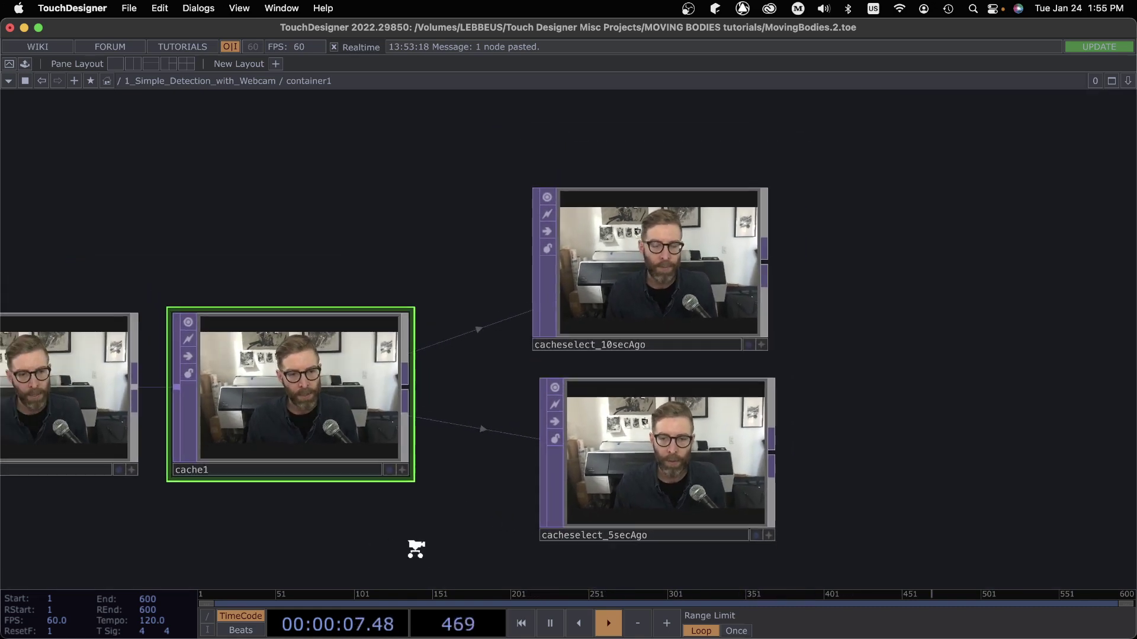
scroll(417, 551, down, 1)
drag(435, 519, 676, 470)
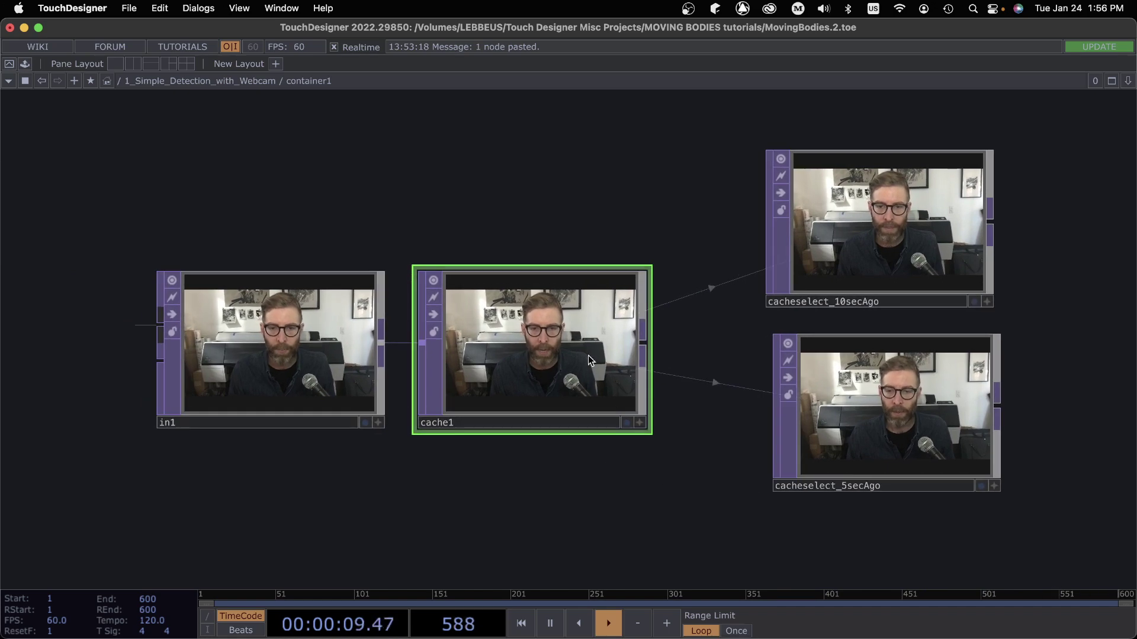
key(p)
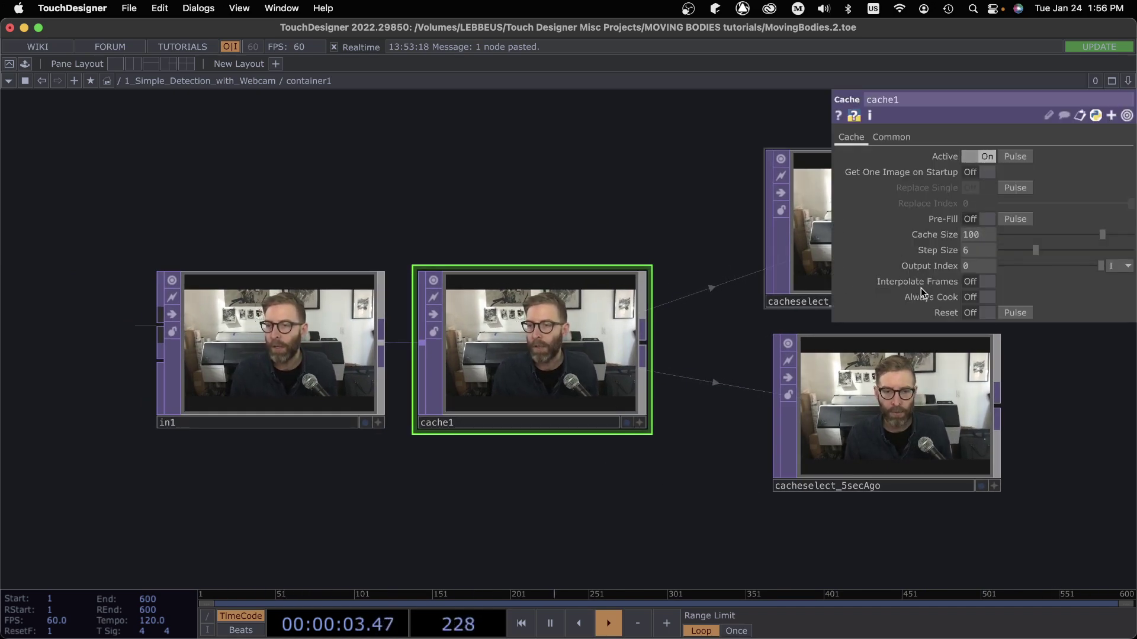
drag(650, 524, 609, 516)
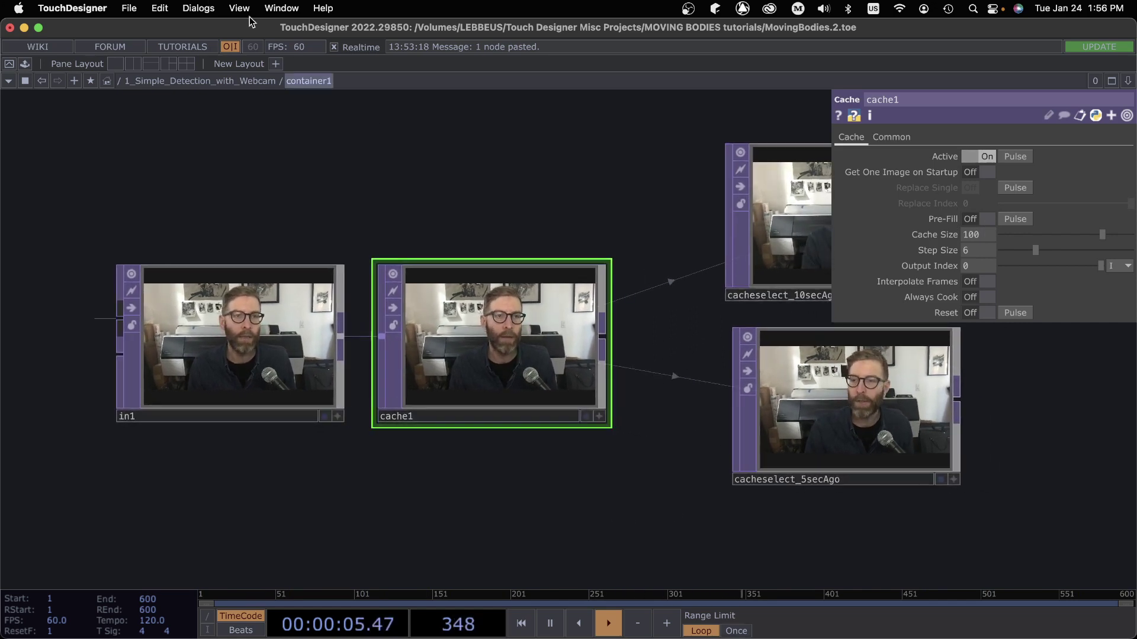